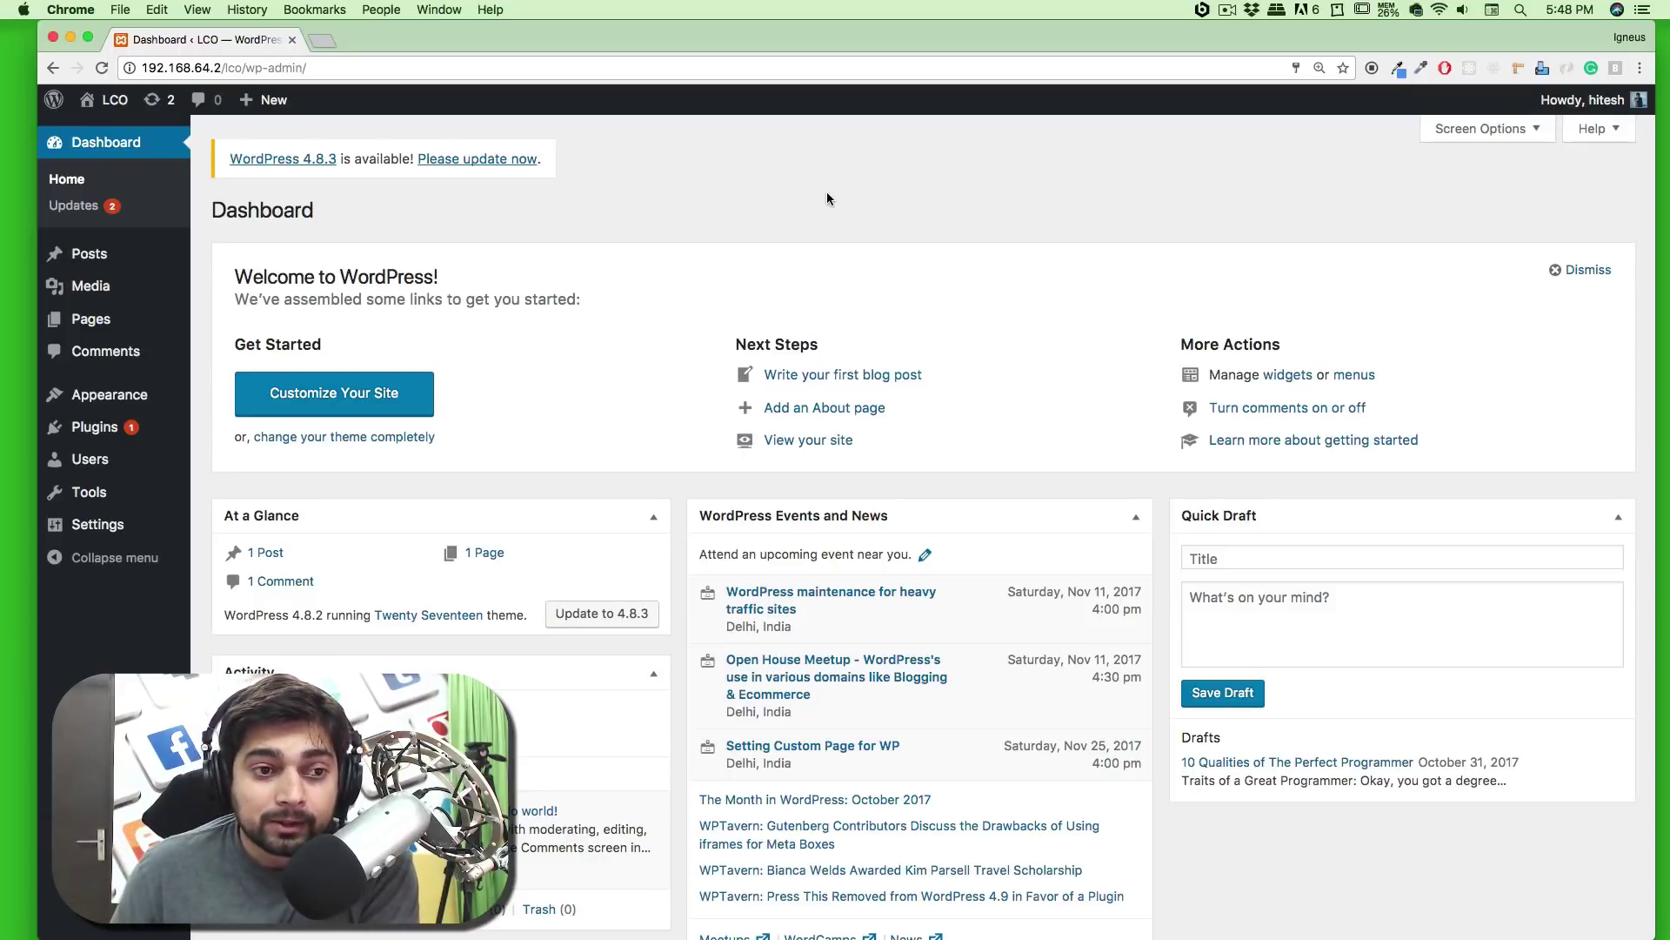
Go from the dashboard to the All Posts list
mouse_move(105, 254)
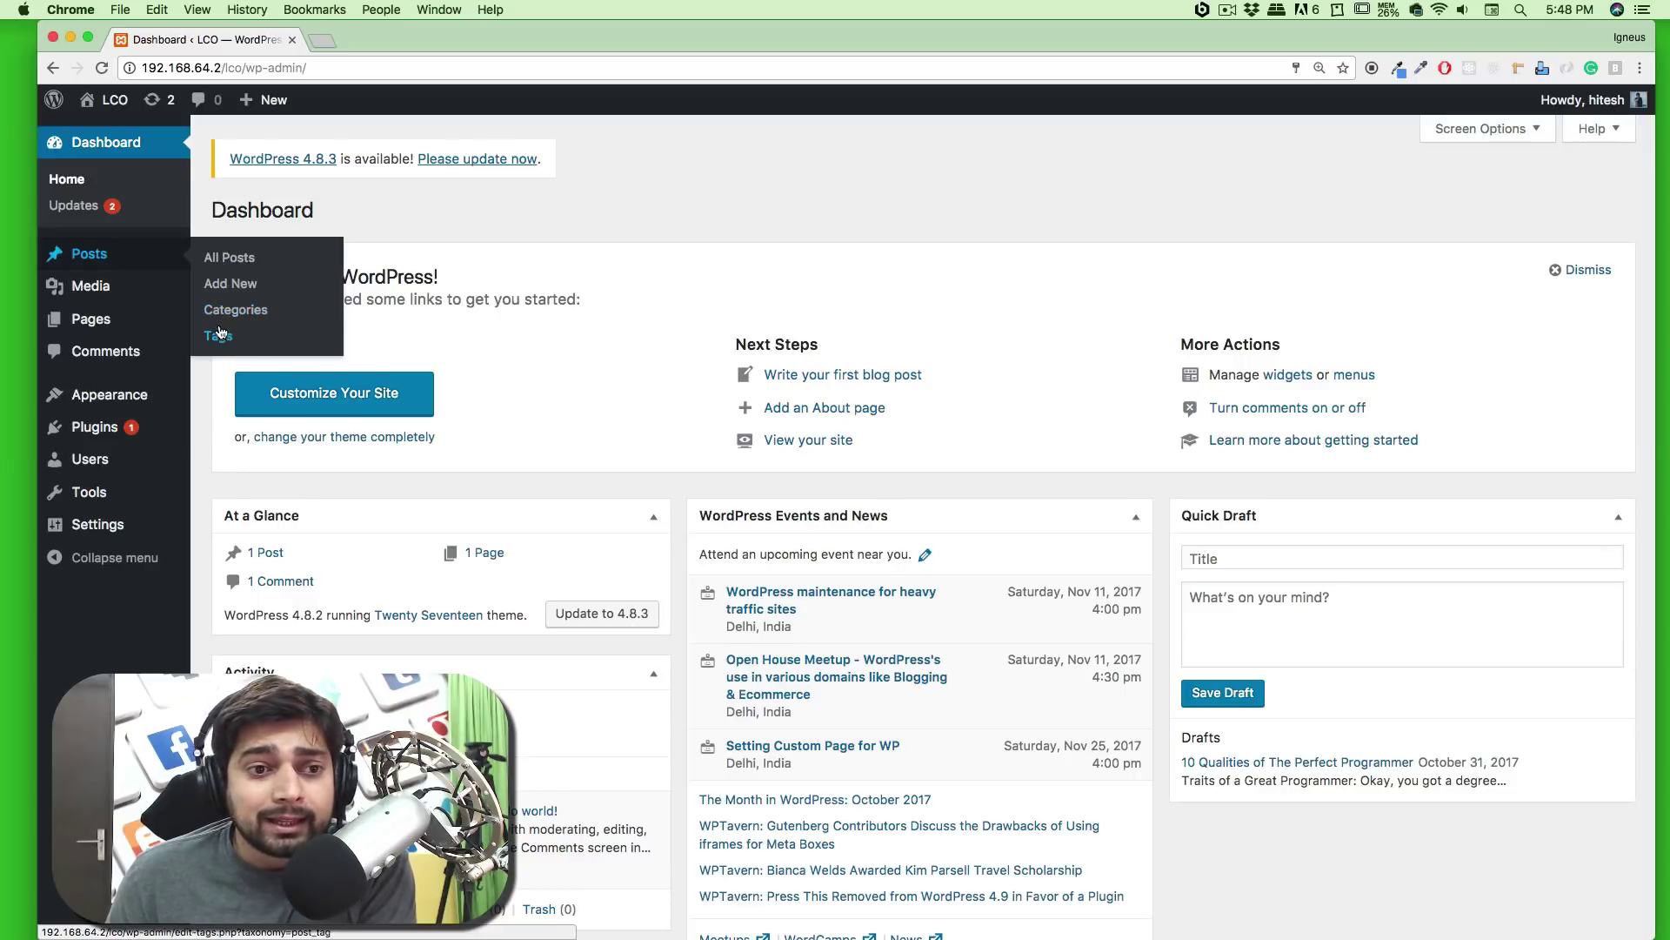
click(238, 261)
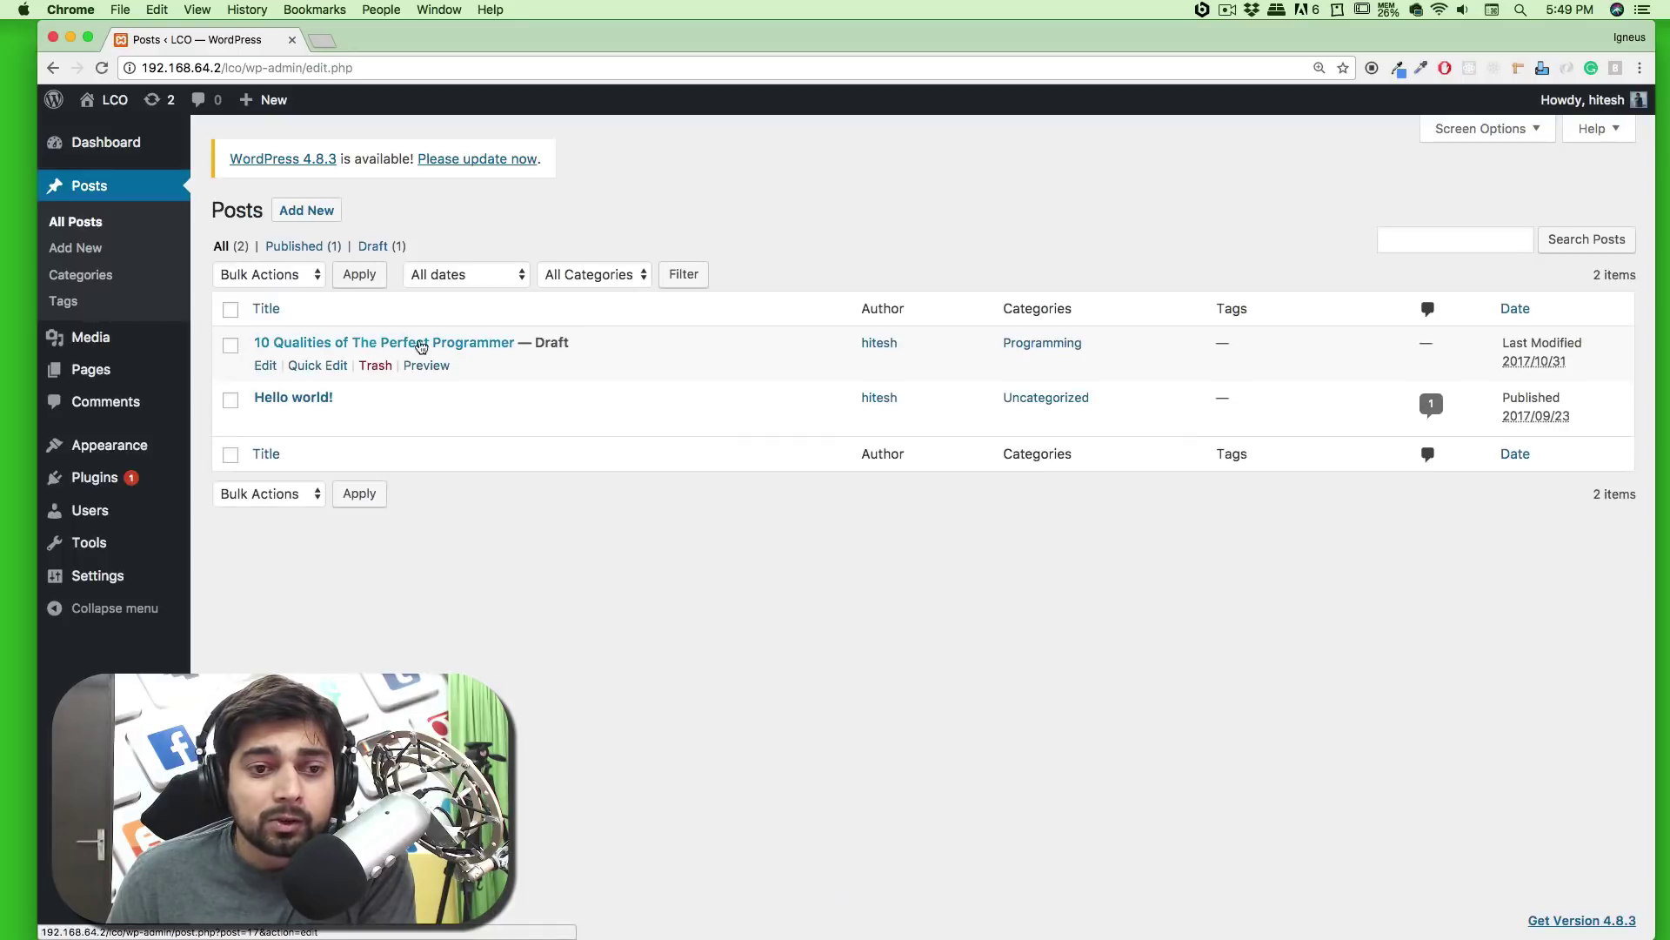
Open the 10 Qualities of The Perfect Programmer draft, review its categories, then go to Categories
click(420, 345)
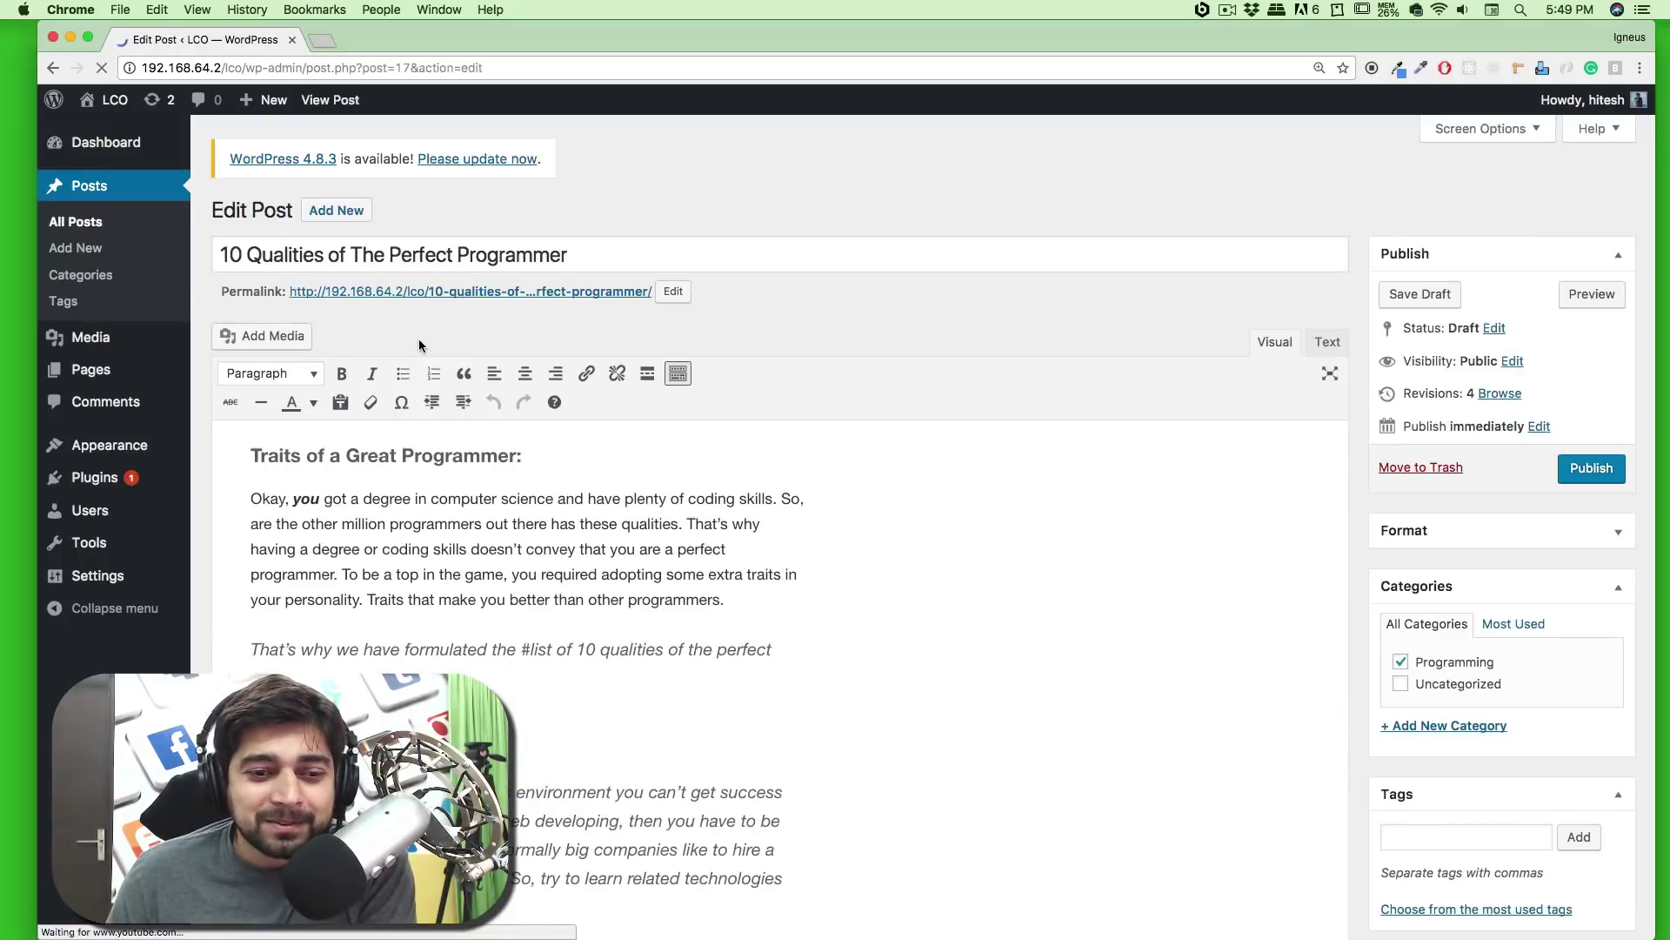
scroll(1131, 478, down, 3)
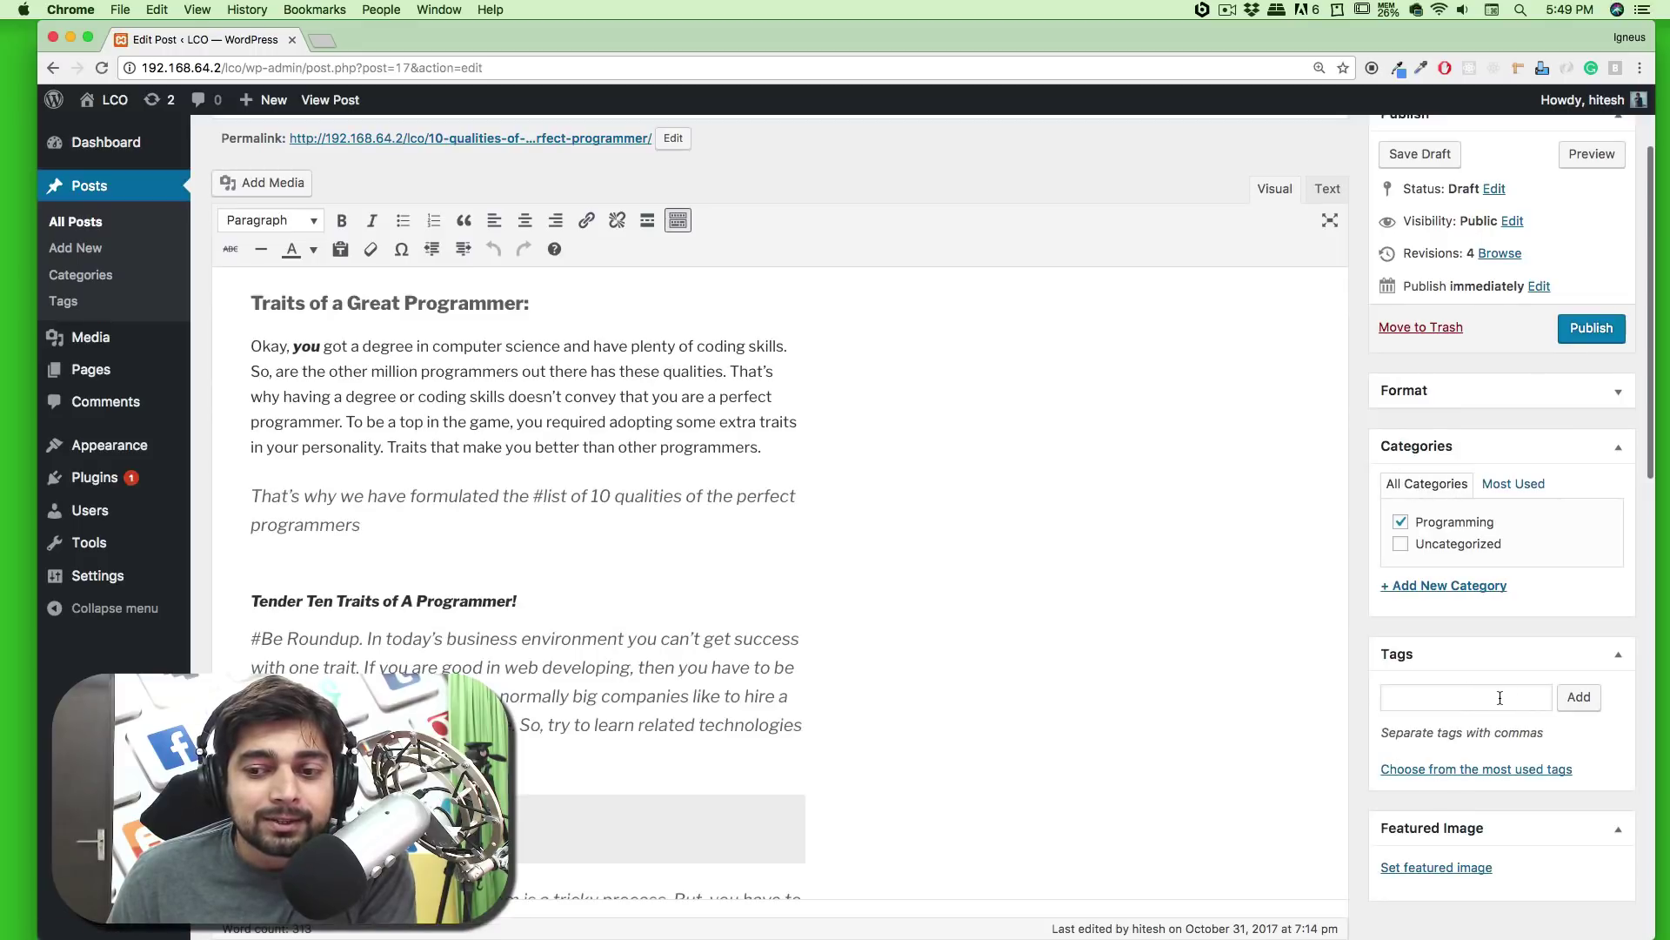
click(103, 276)
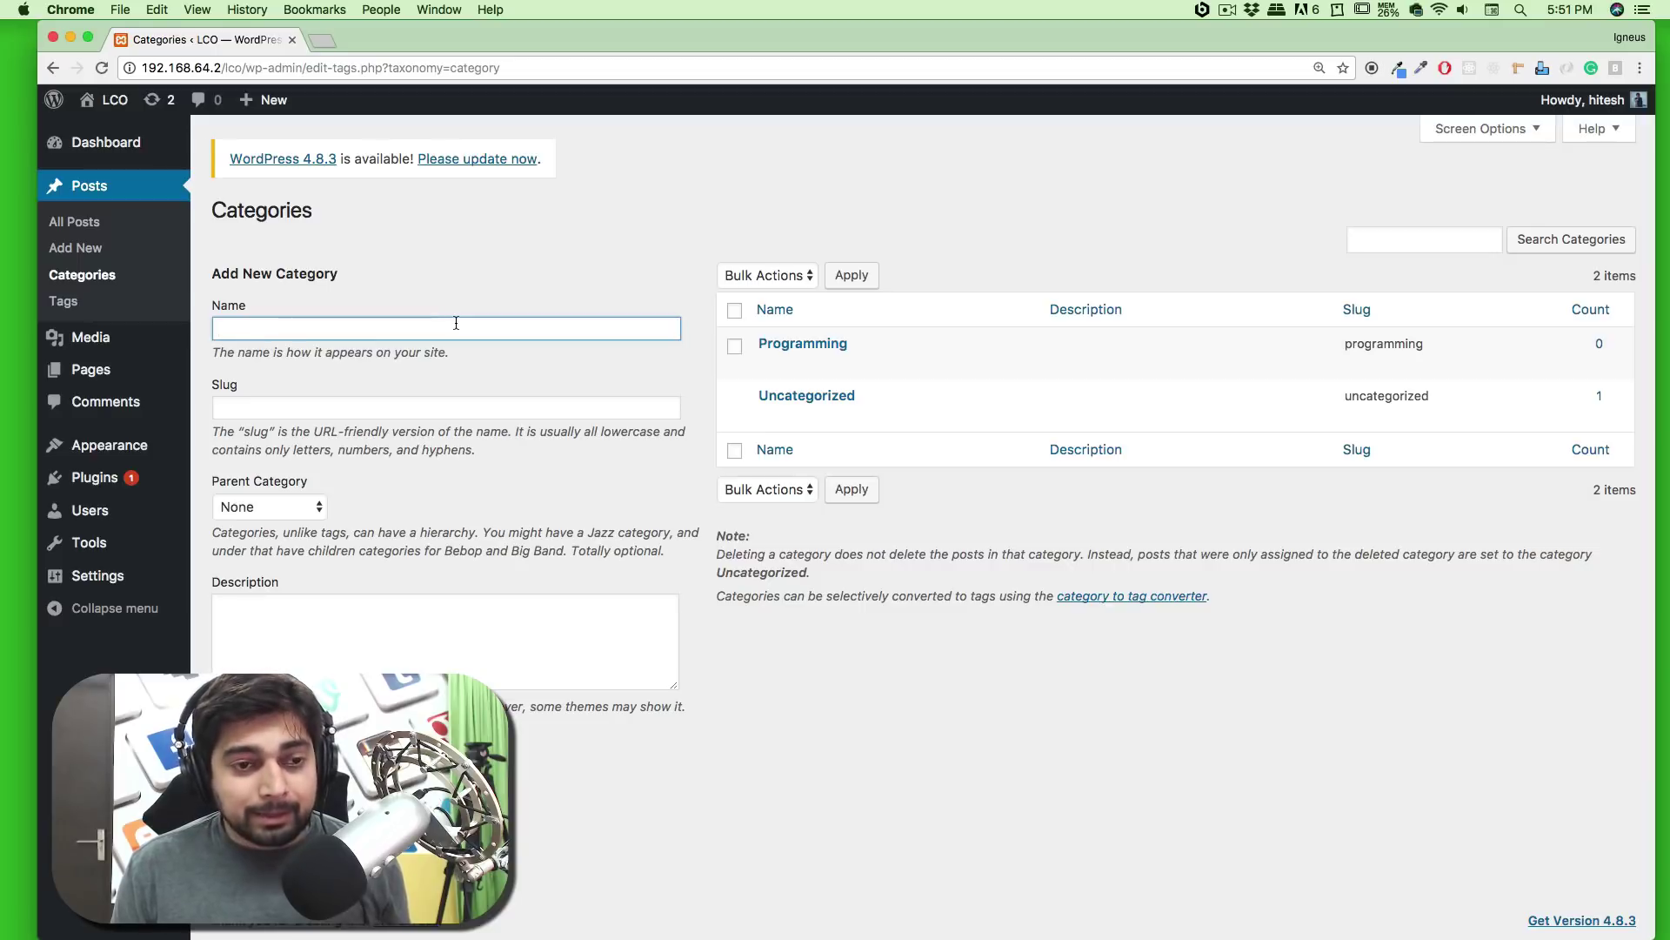
Fill the new category form: name Sports News, slug sports-news, parent None, description test
text(S)
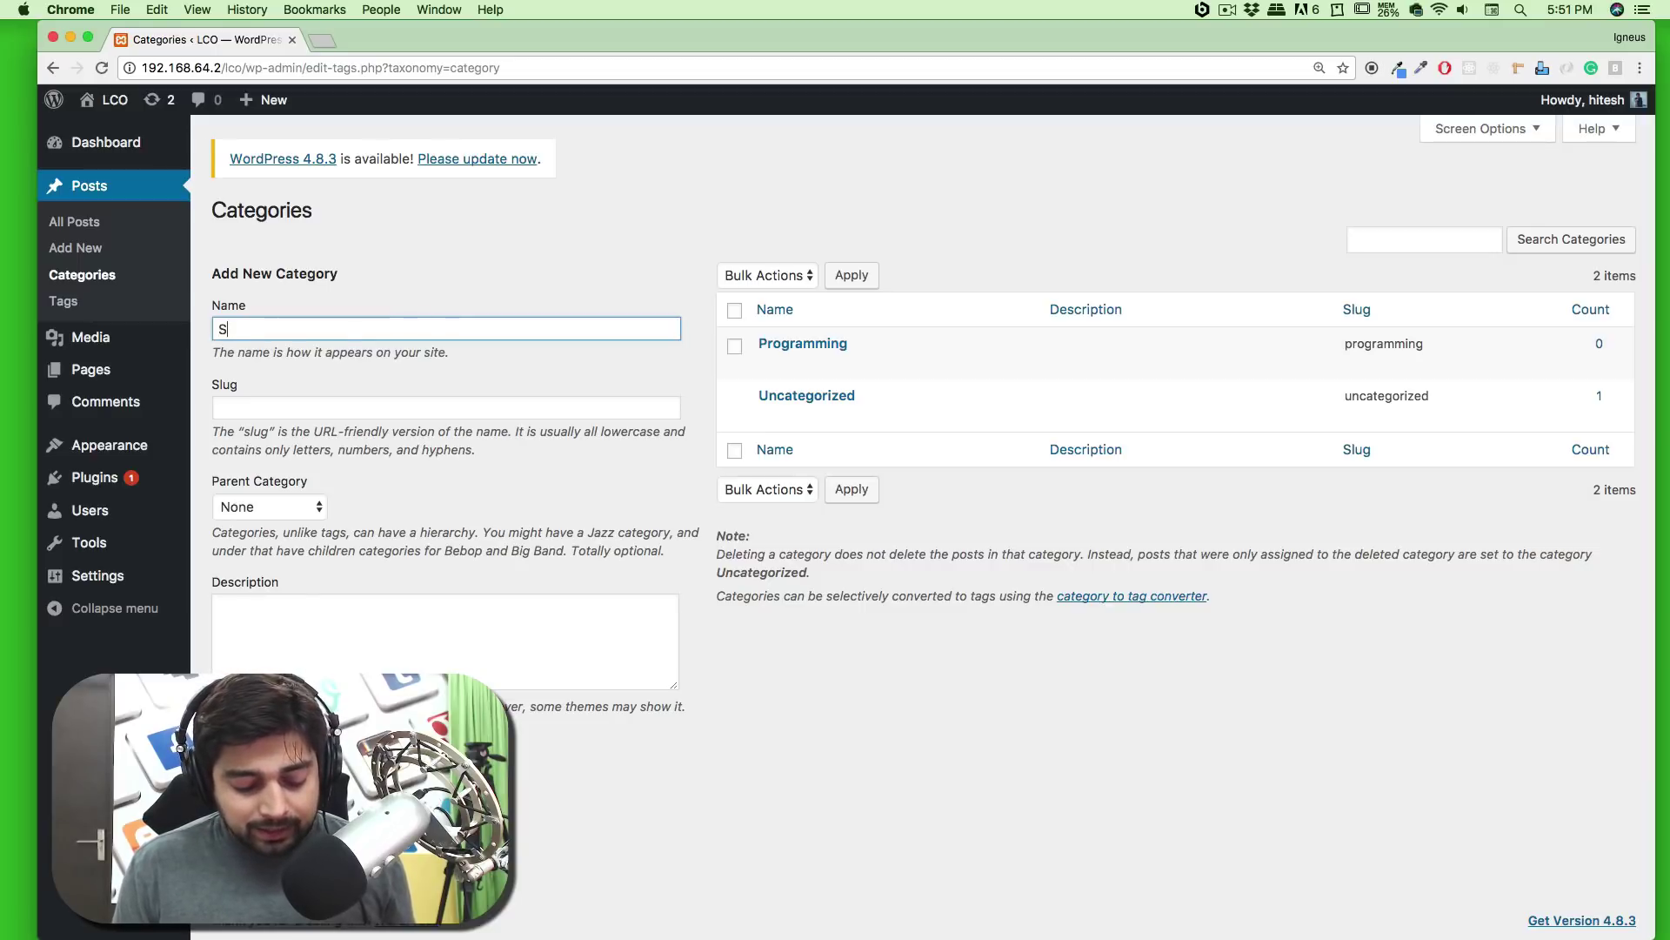
text(ports)
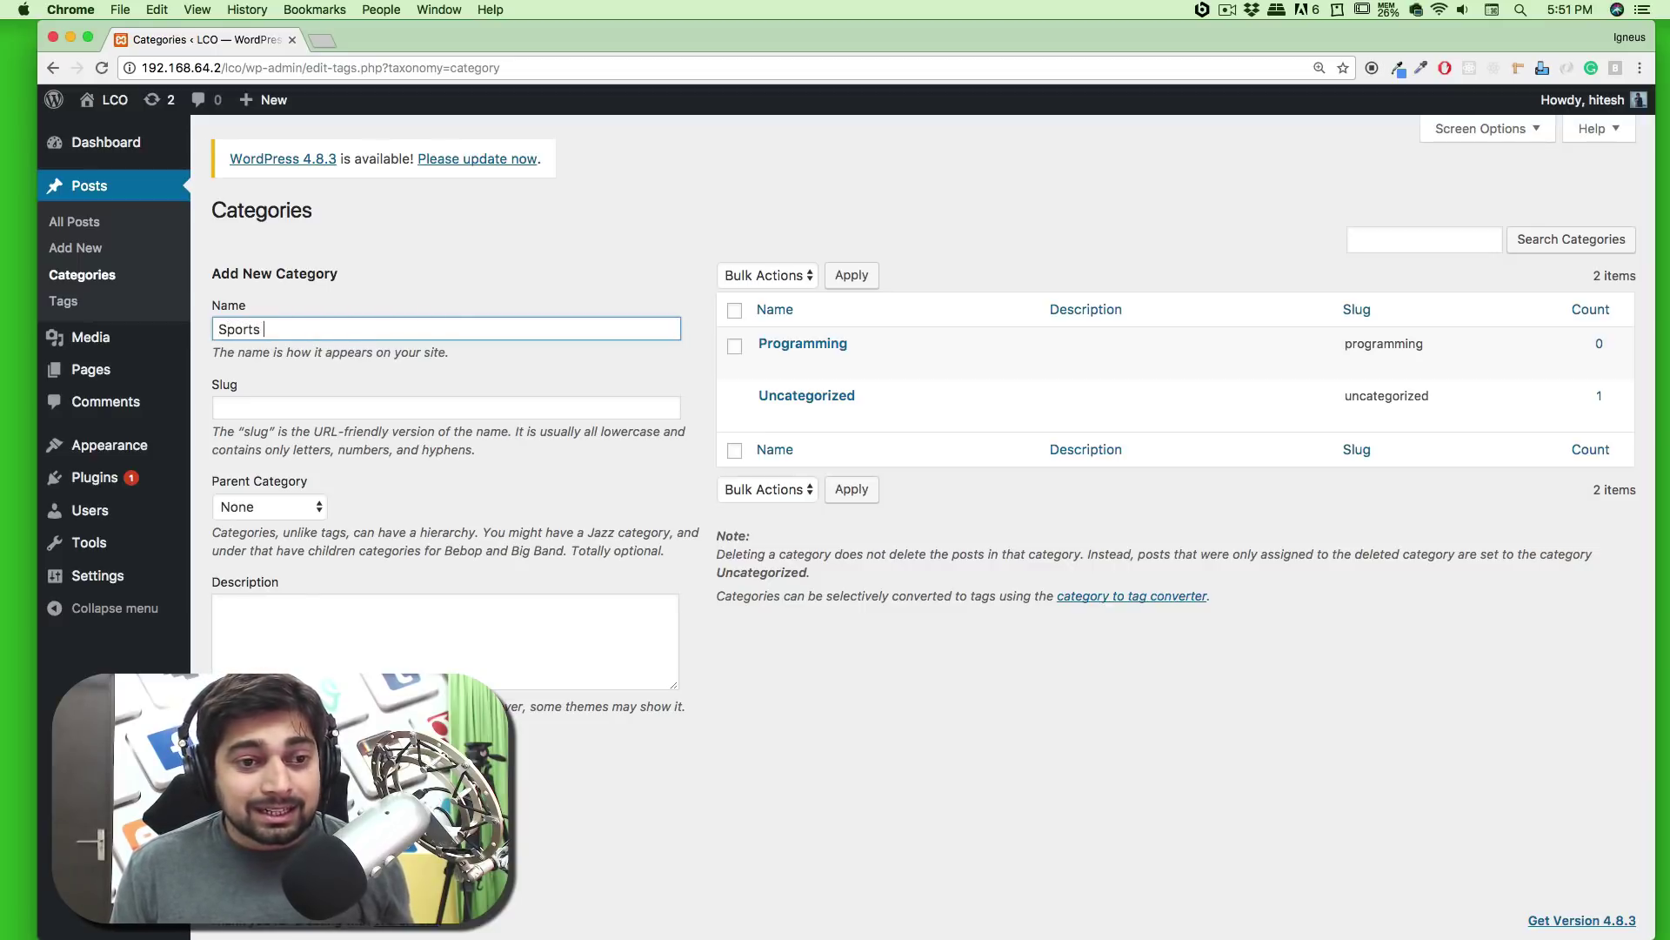
text( News)
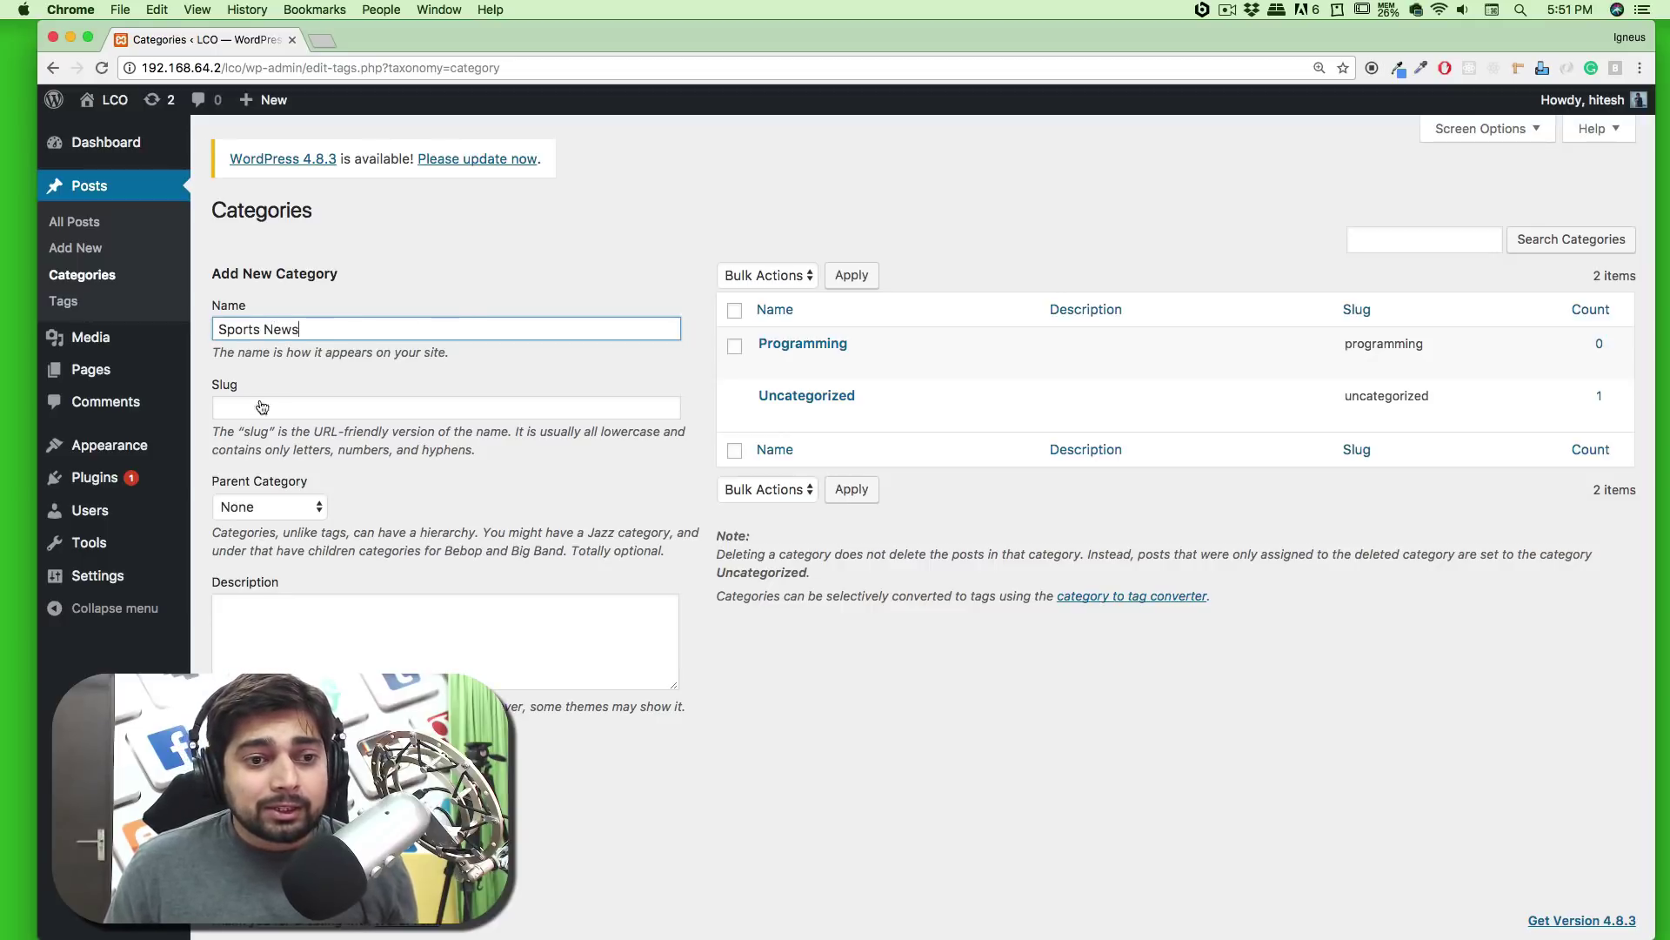
click(338, 409)
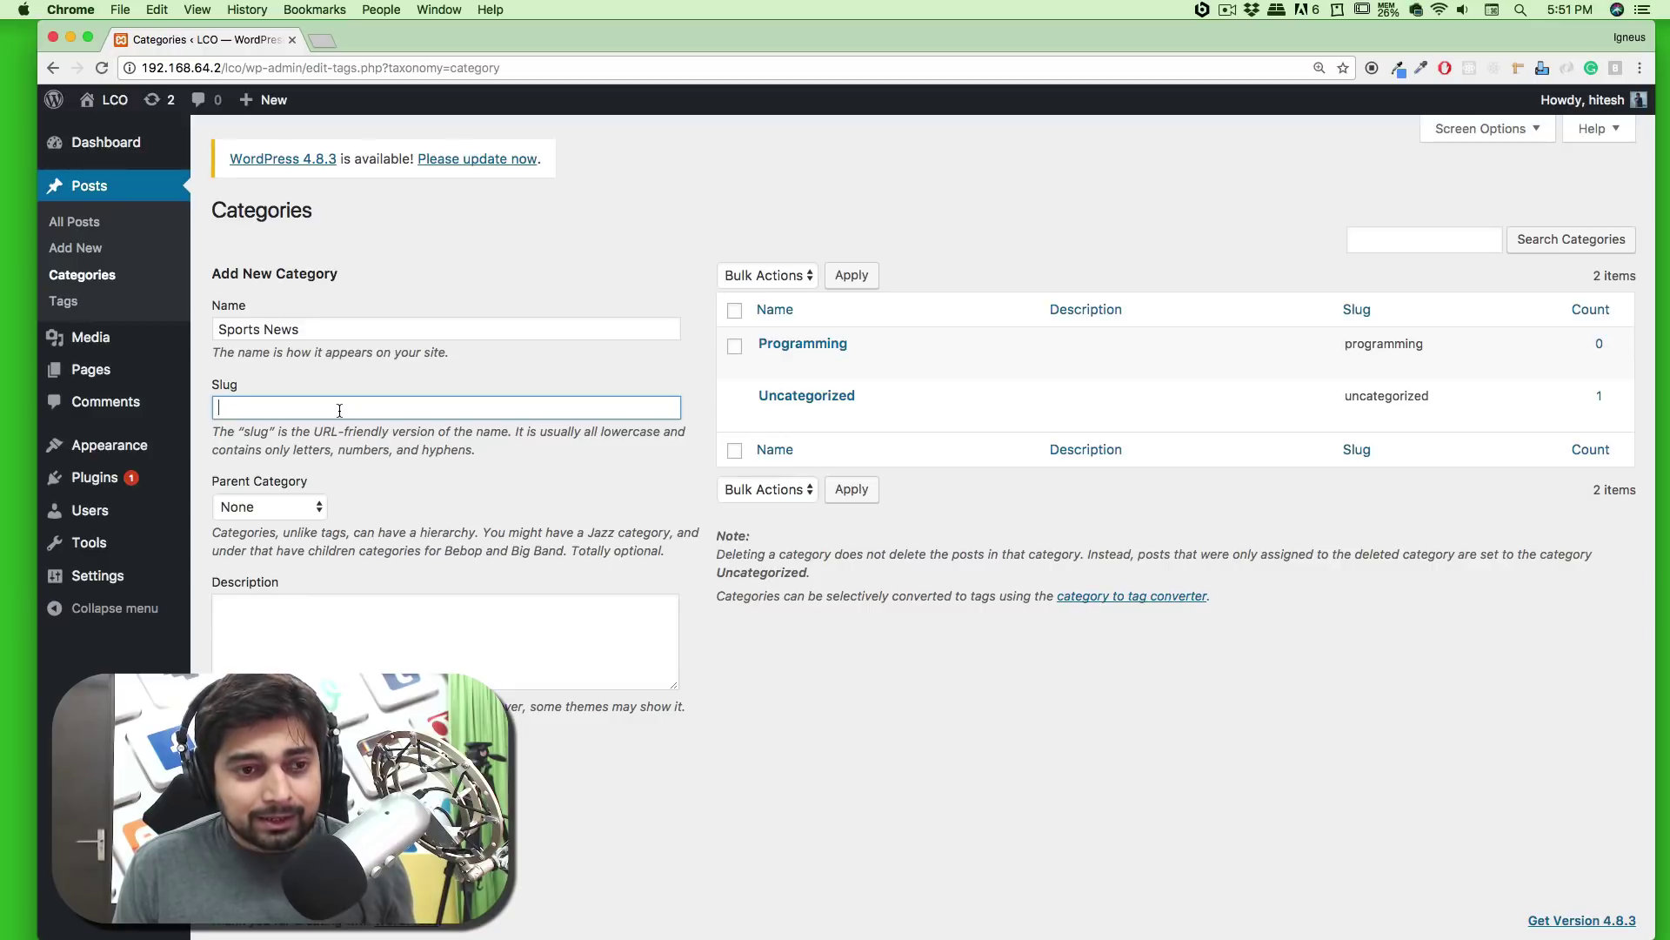
text(sports)
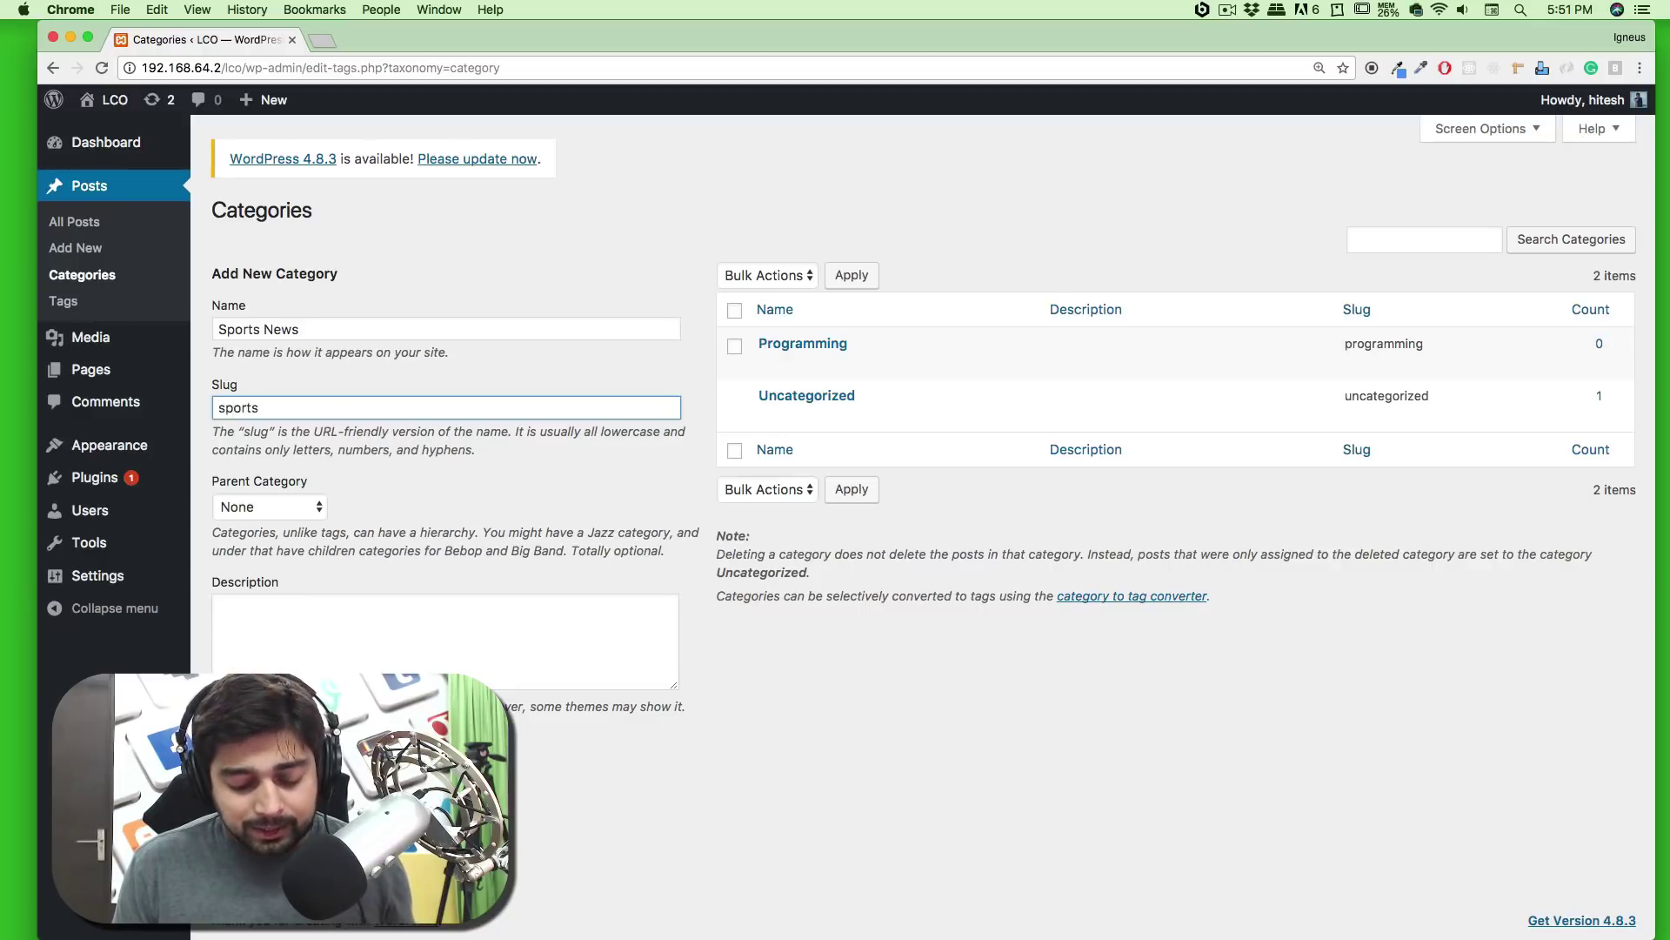
text(-news)
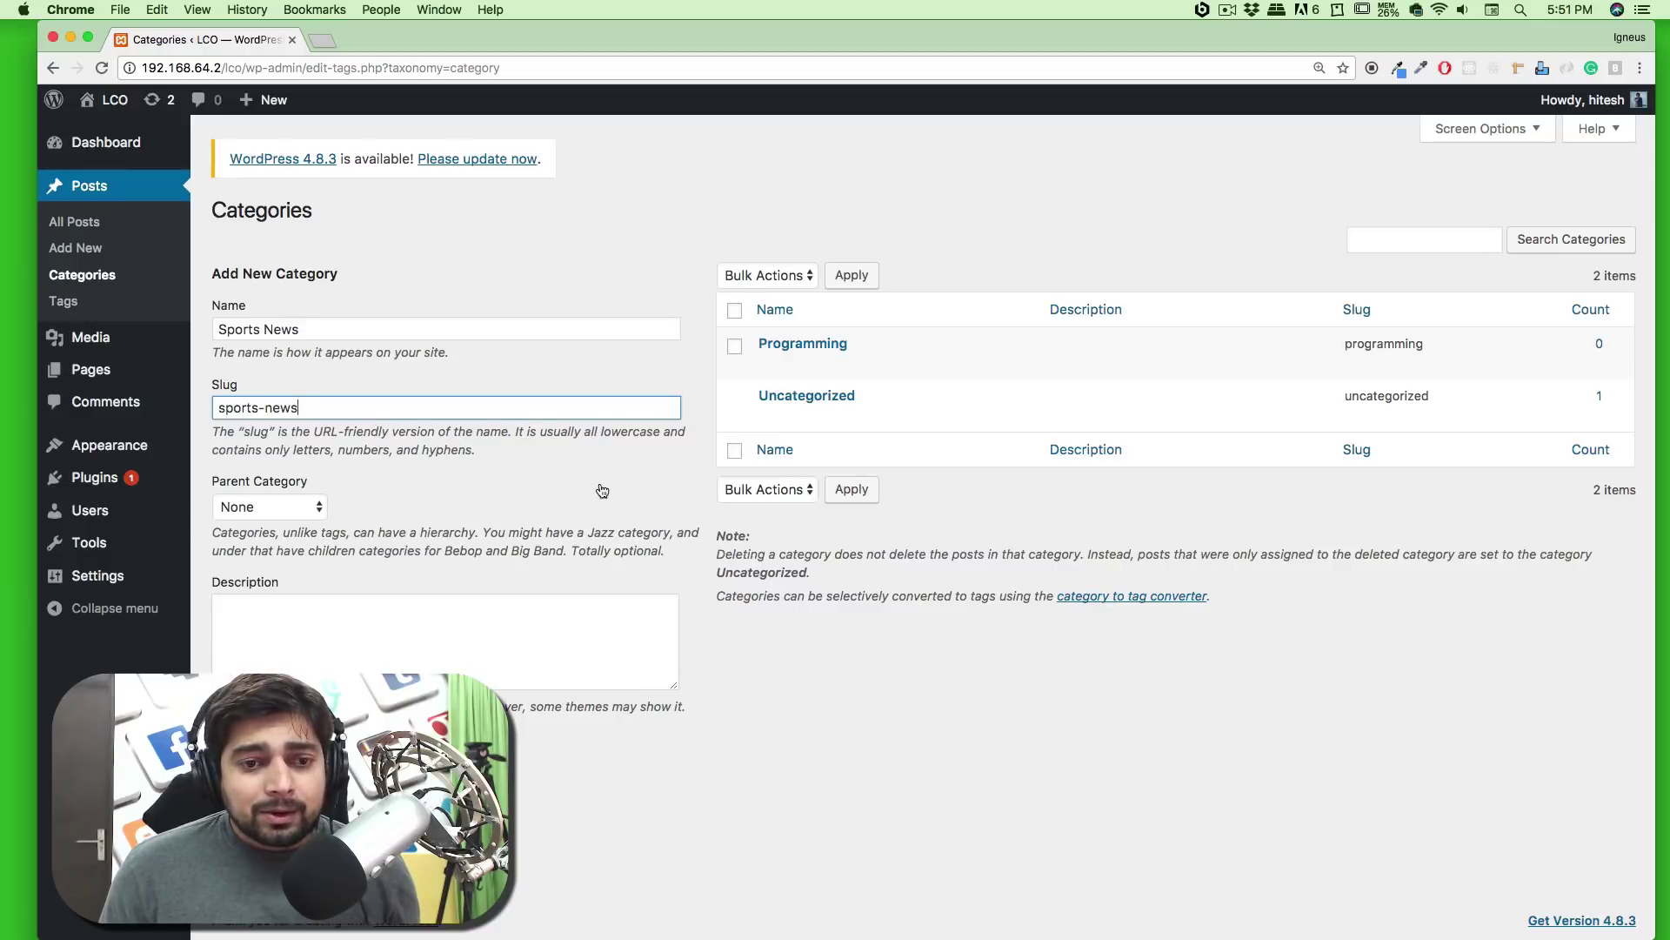
click(516, 430)
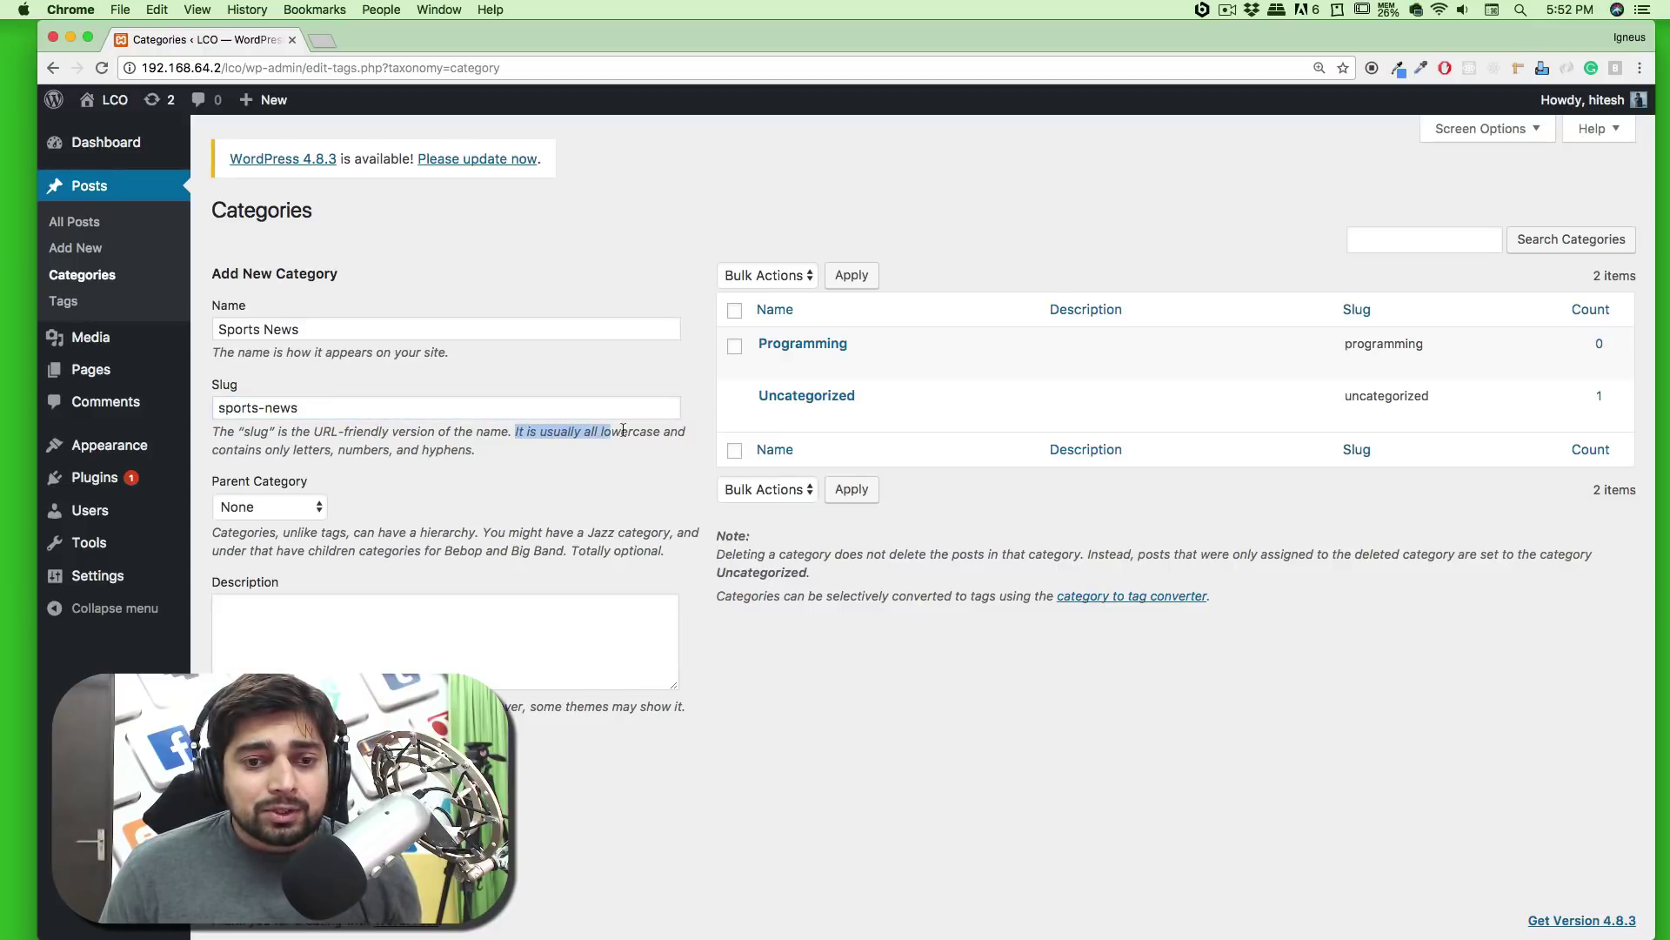
drag(636, 431, 474, 454)
click(497, 457)
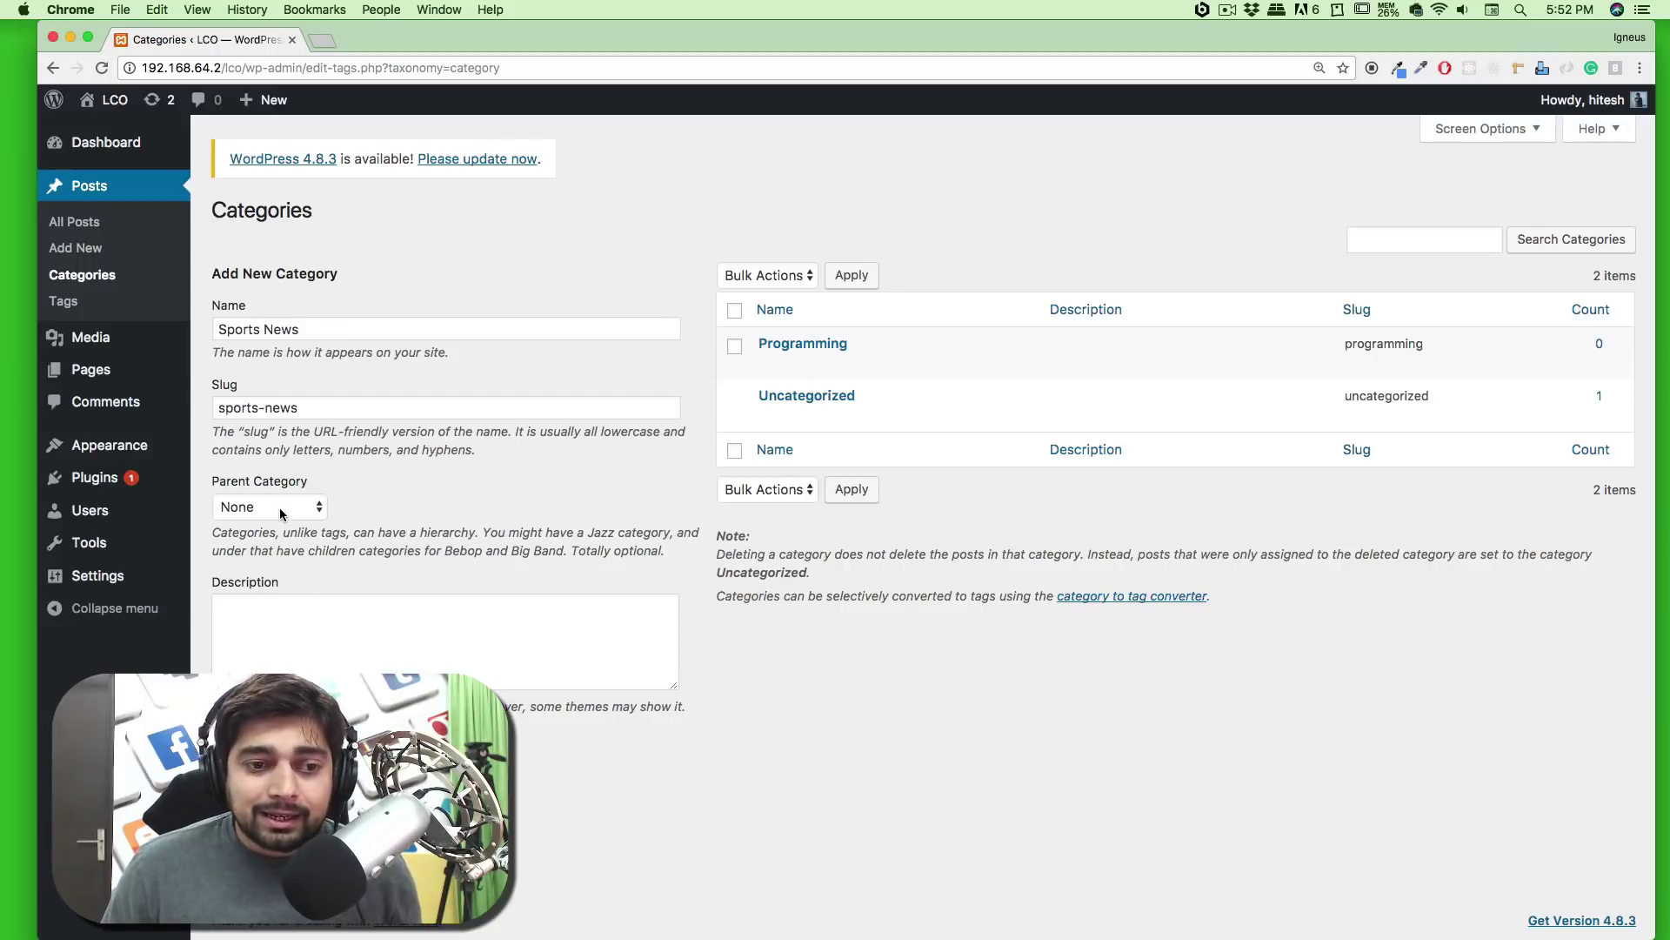
click(339, 614)
text(test)
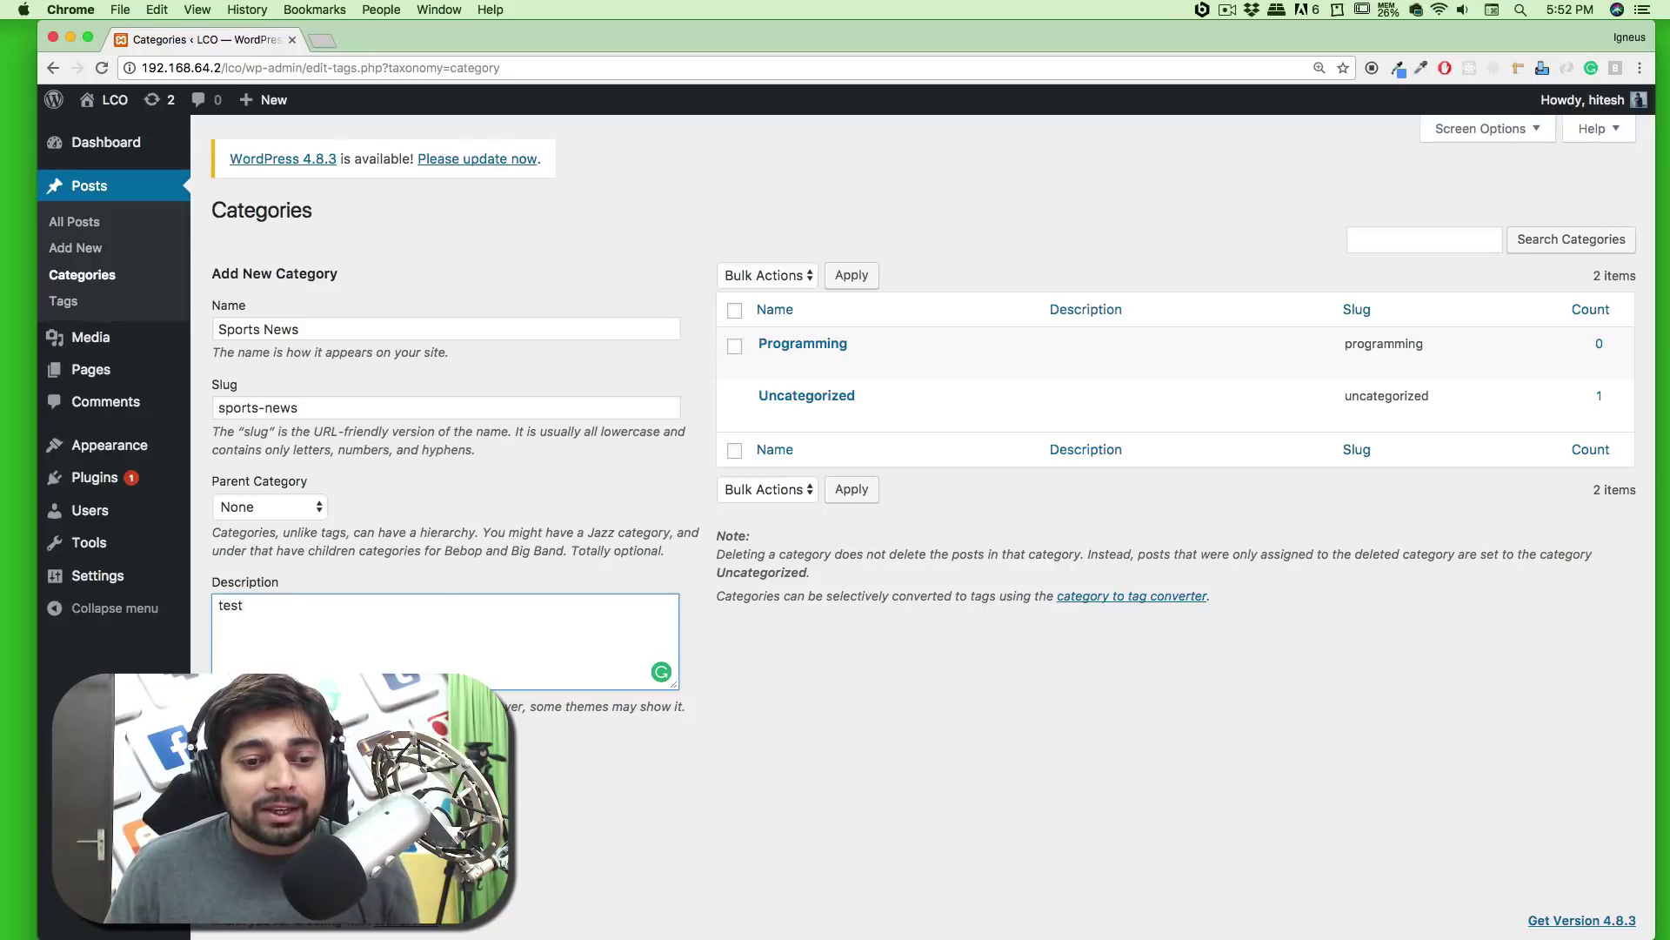
Add the Sports News category, then enter Cricket with slug cricket as another category
click(274, 741)
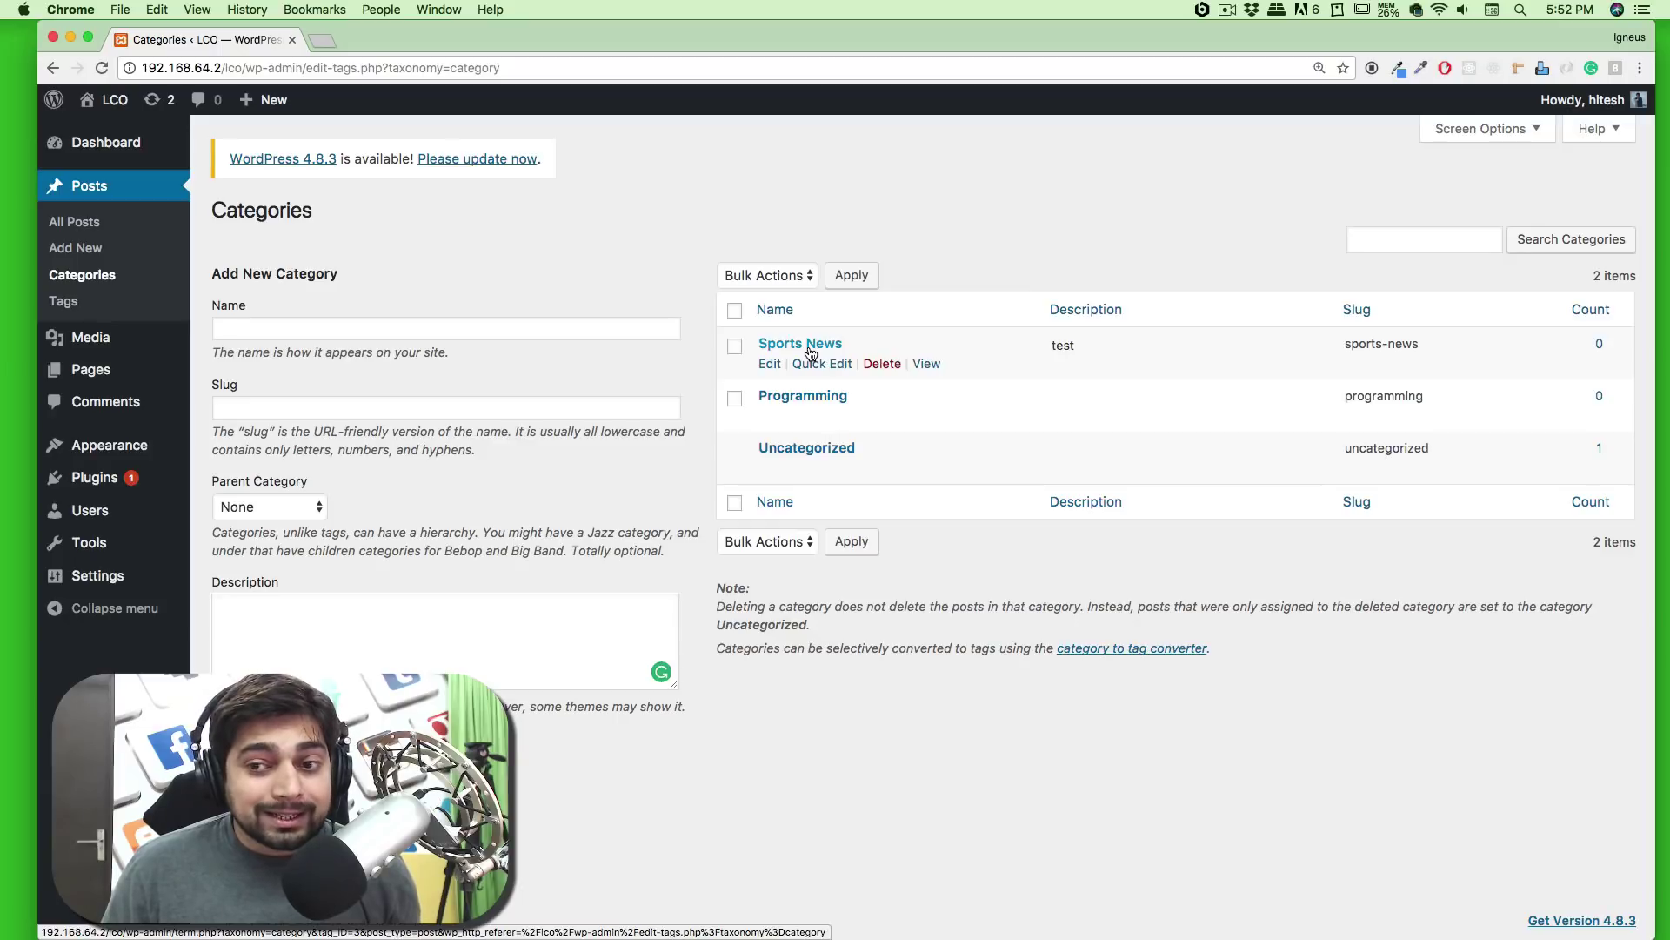
click(582, 332)
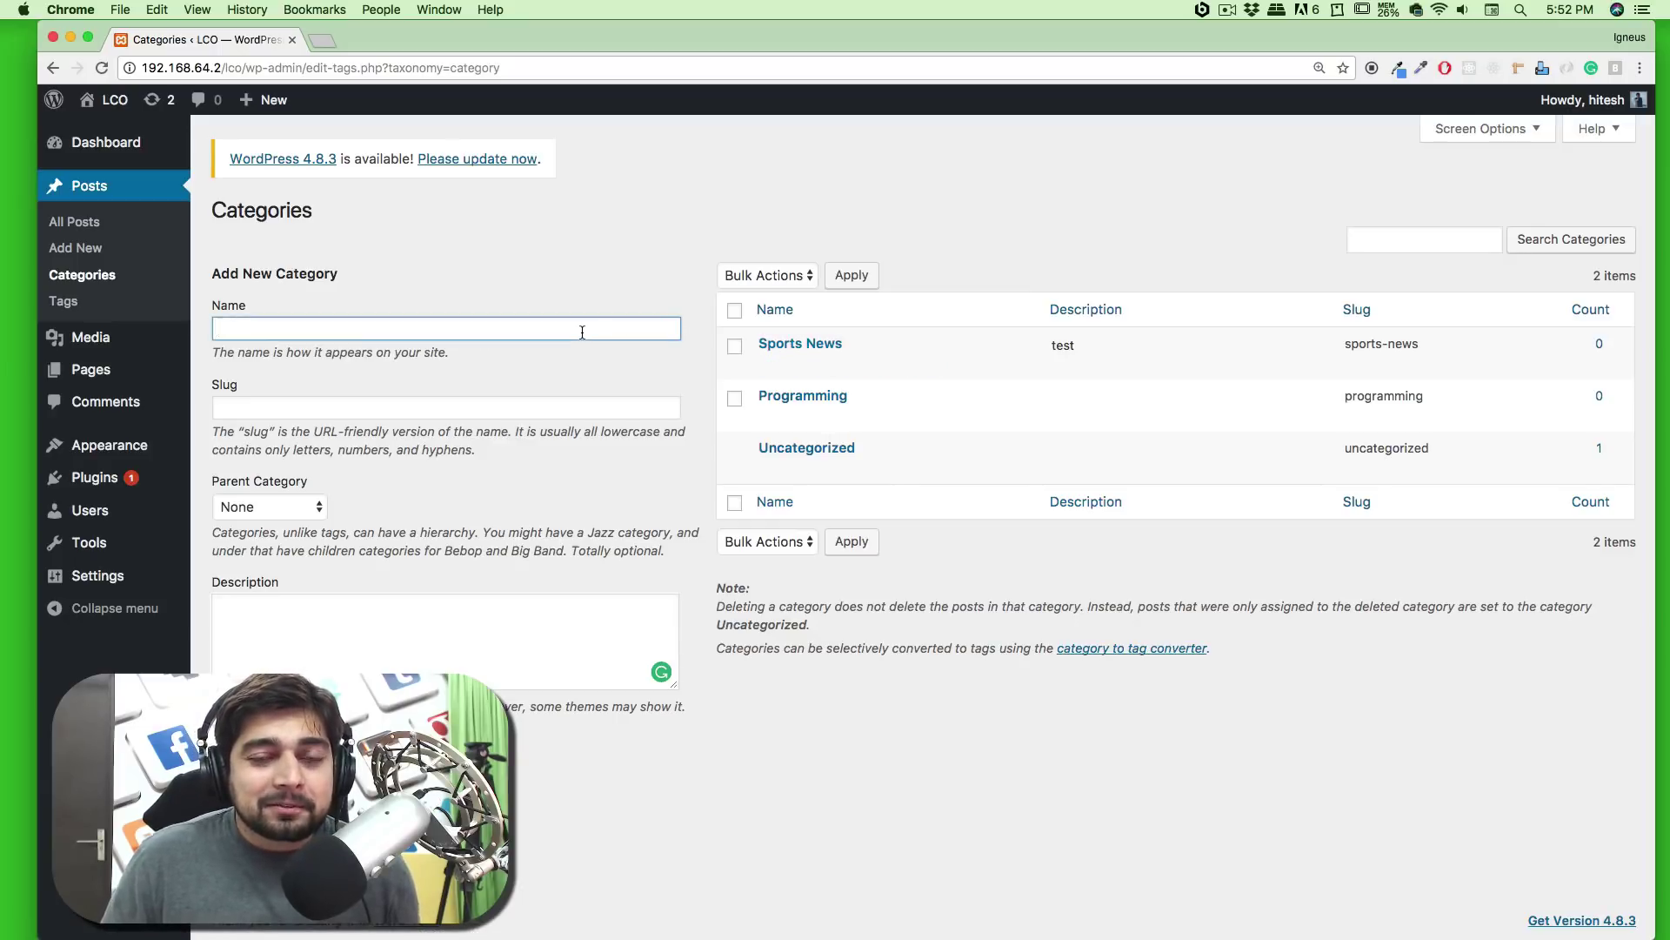
text(Cricke)
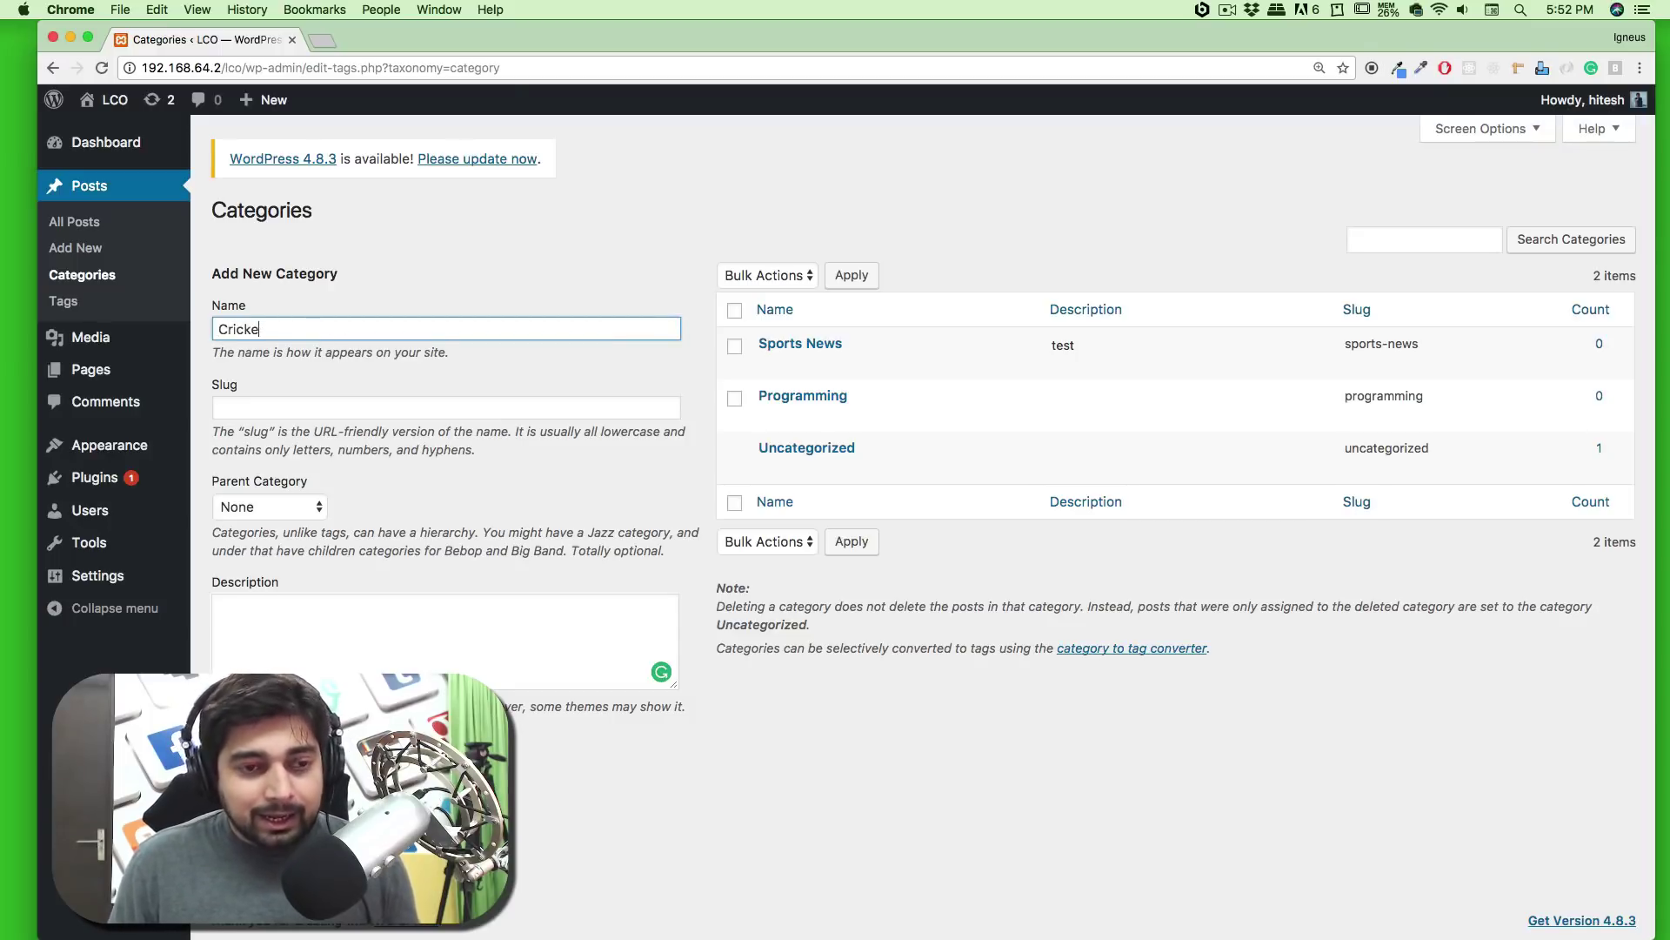
text(rt)
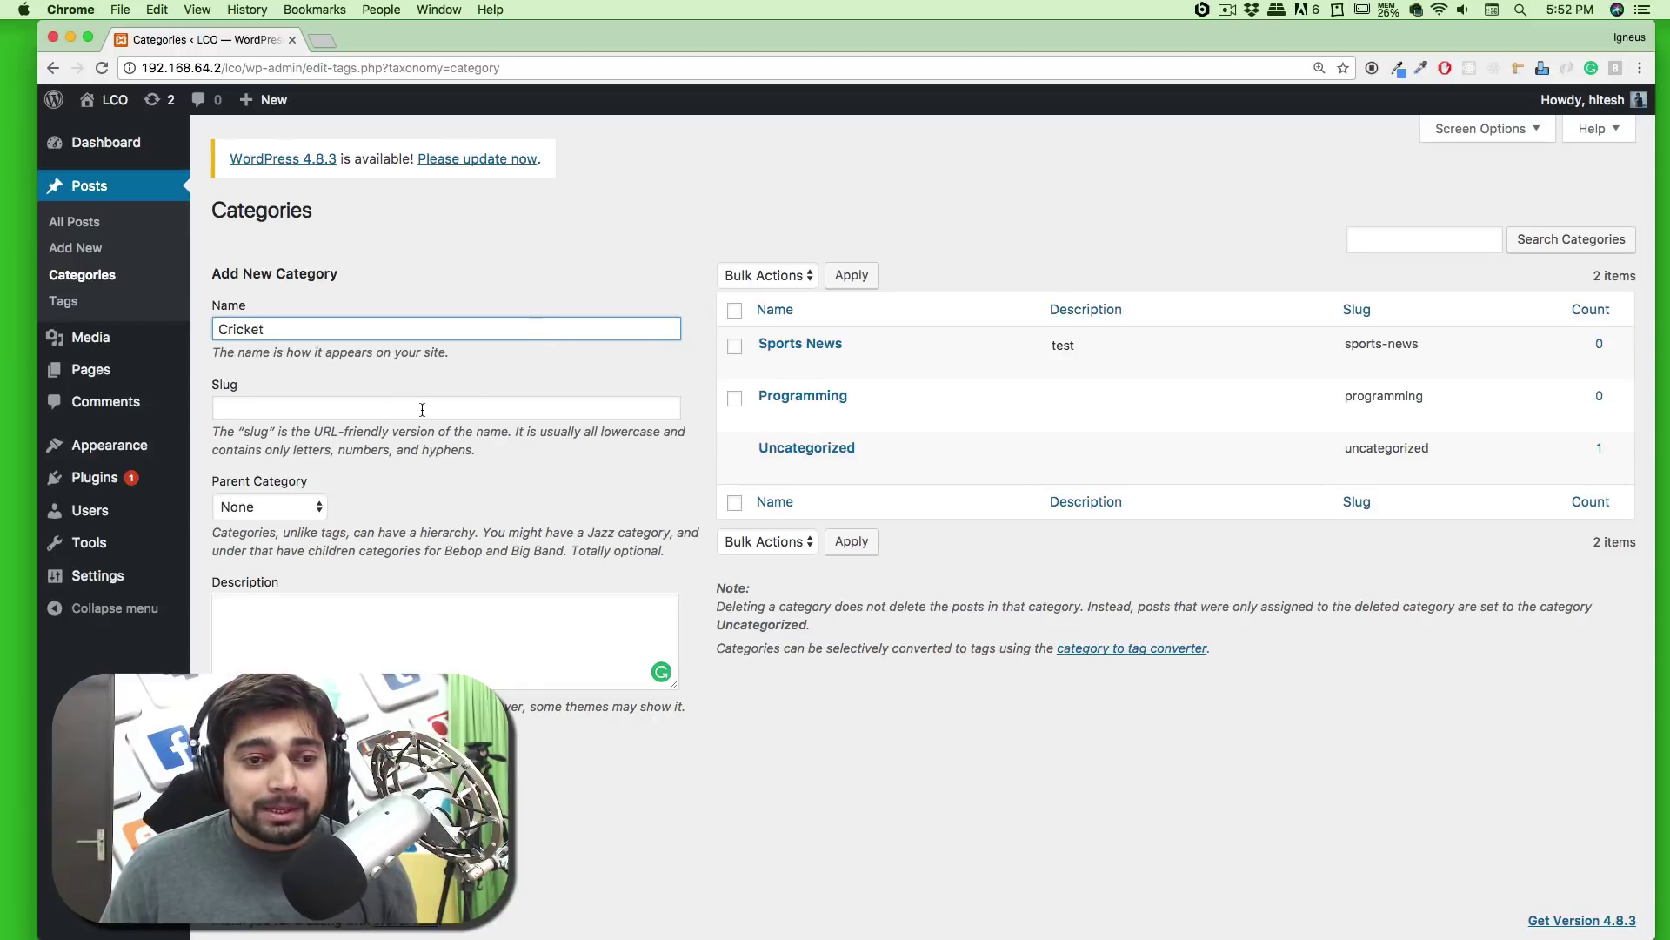
click(385, 412)
text(cricket)
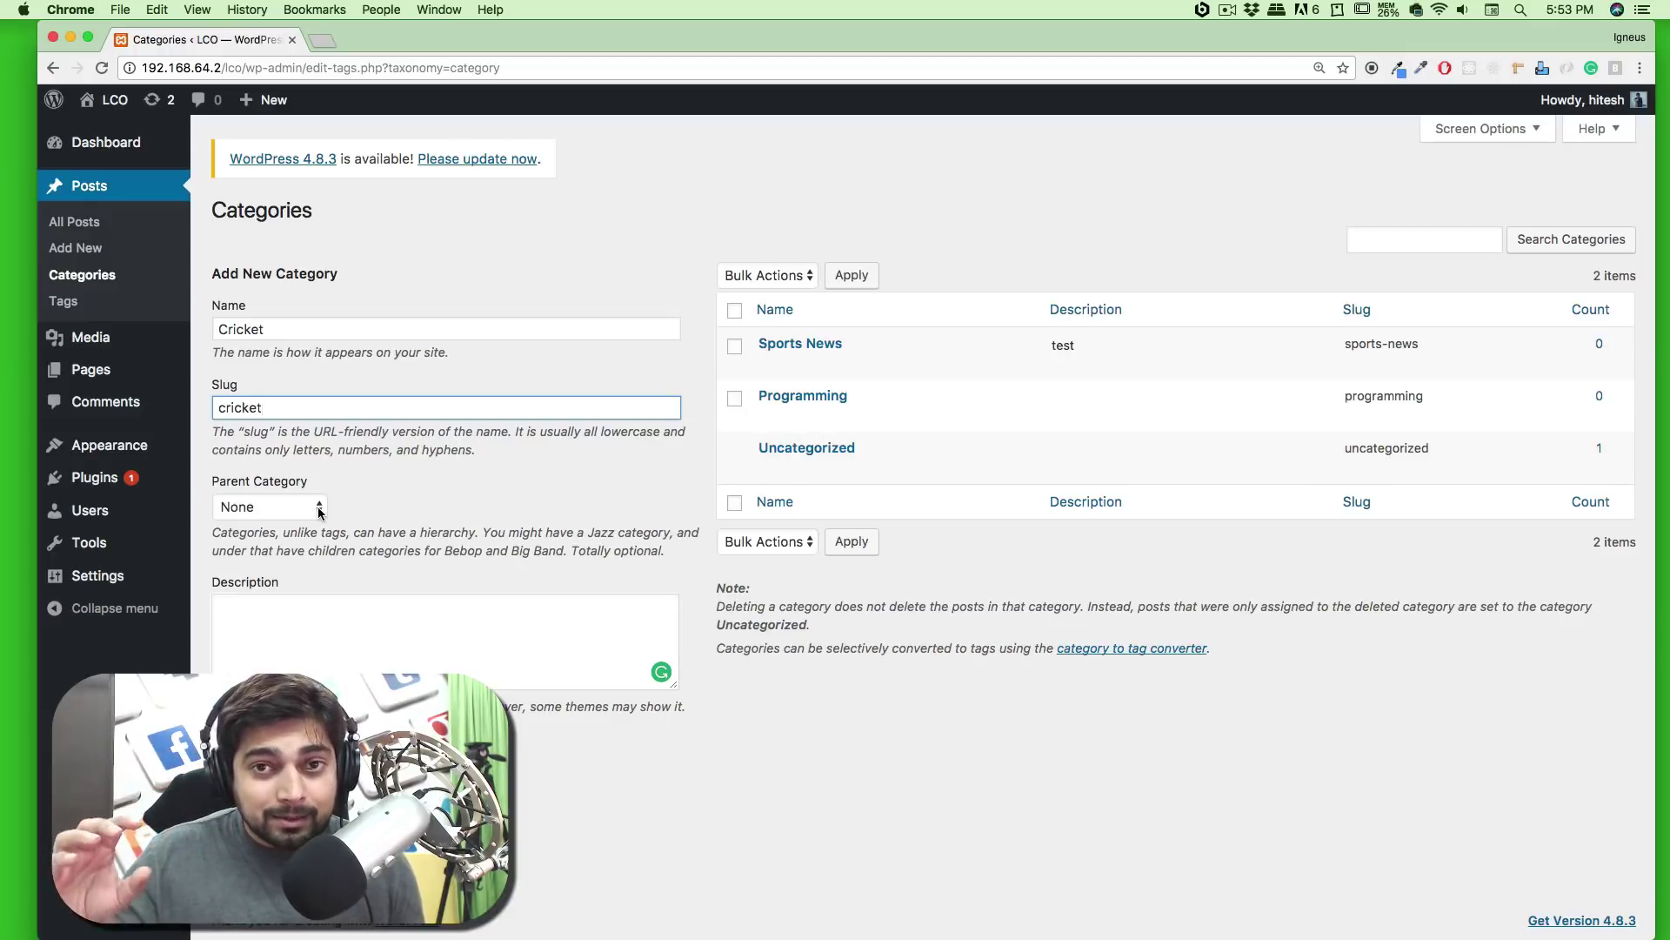
Set Sports News as Cricket's parent and create the Cricket category
click(318, 509)
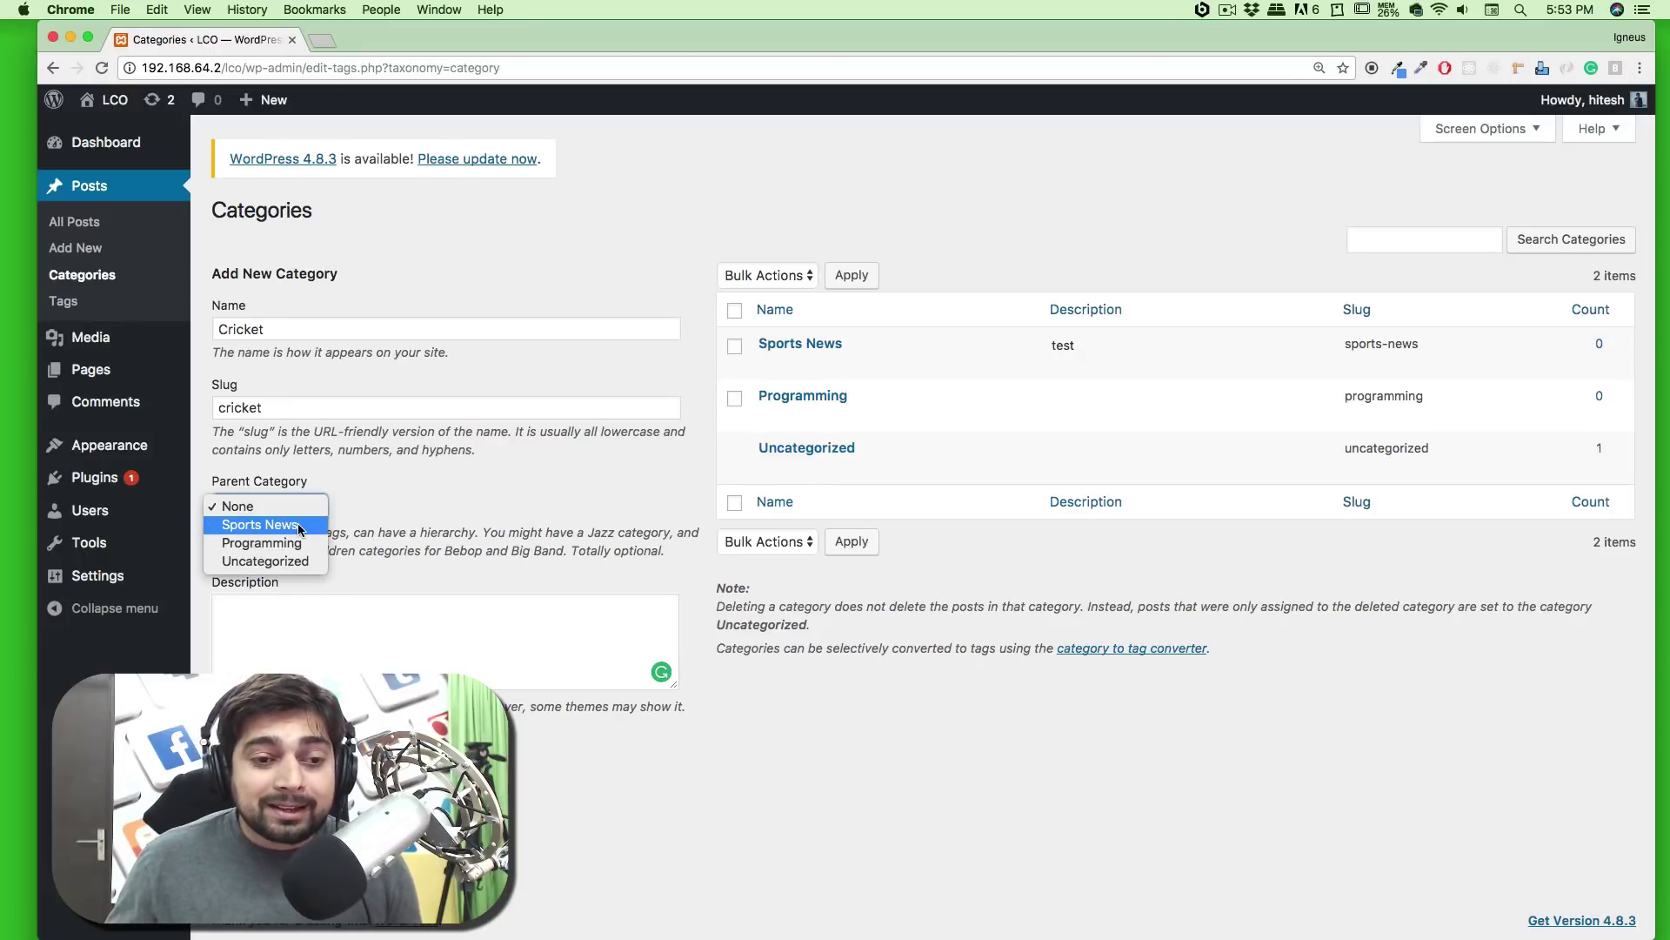
click(298, 527)
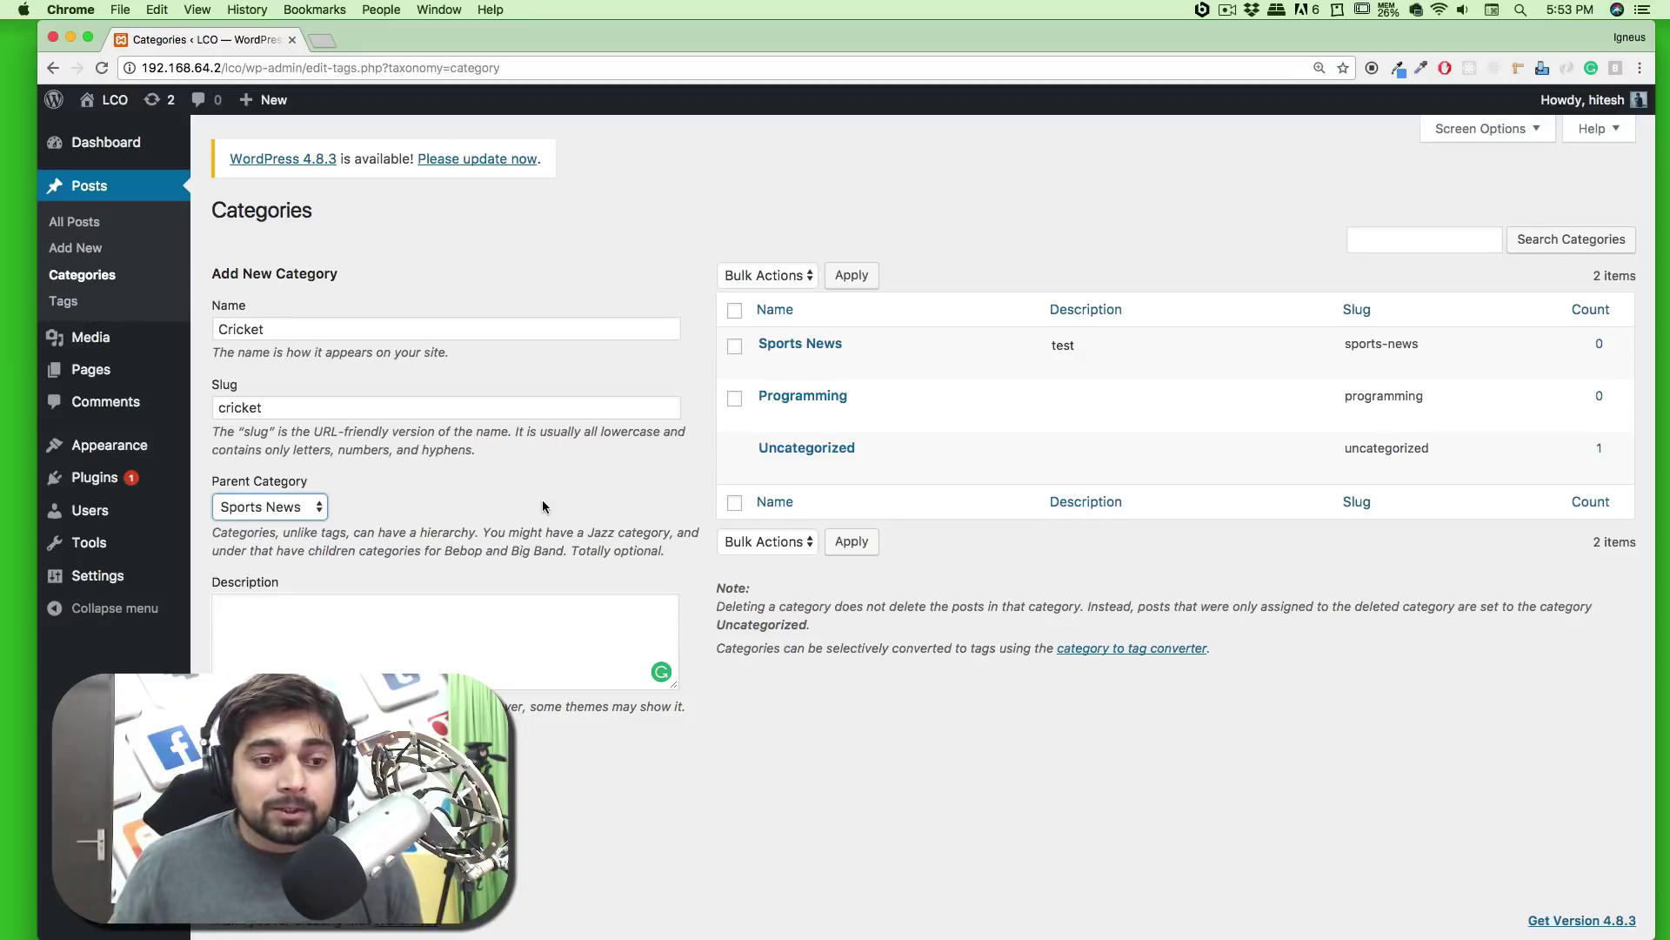
click(270, 750)
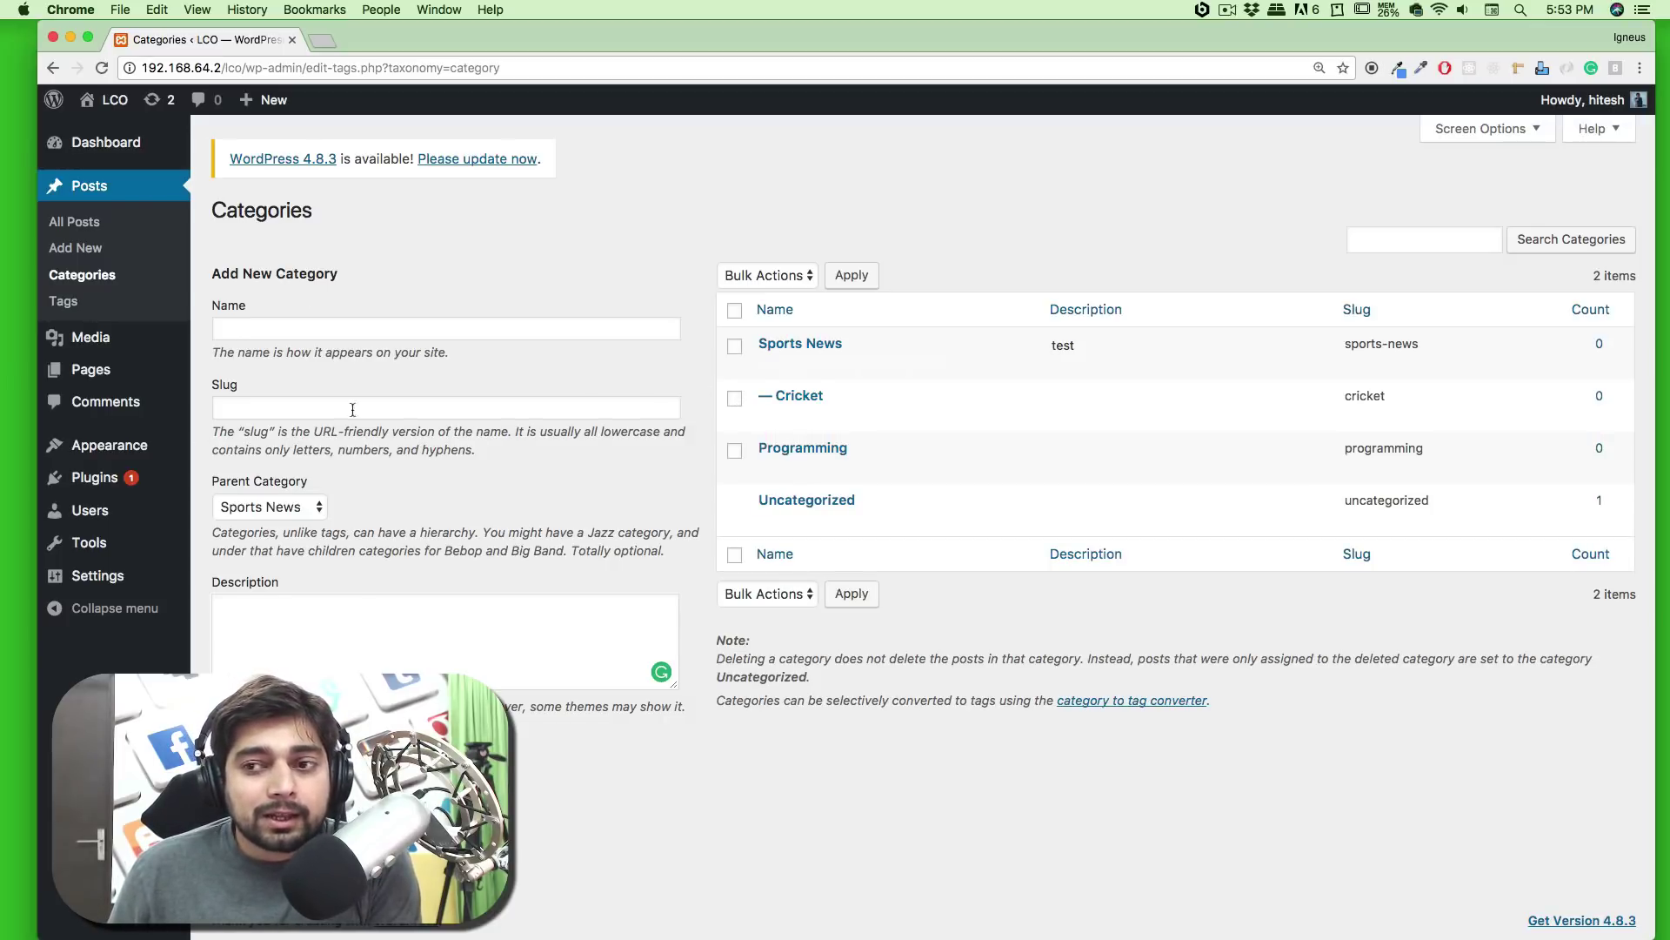
Open the 10 Qualities of The Perfect Programmer draft from the posts list
click(74, 222)
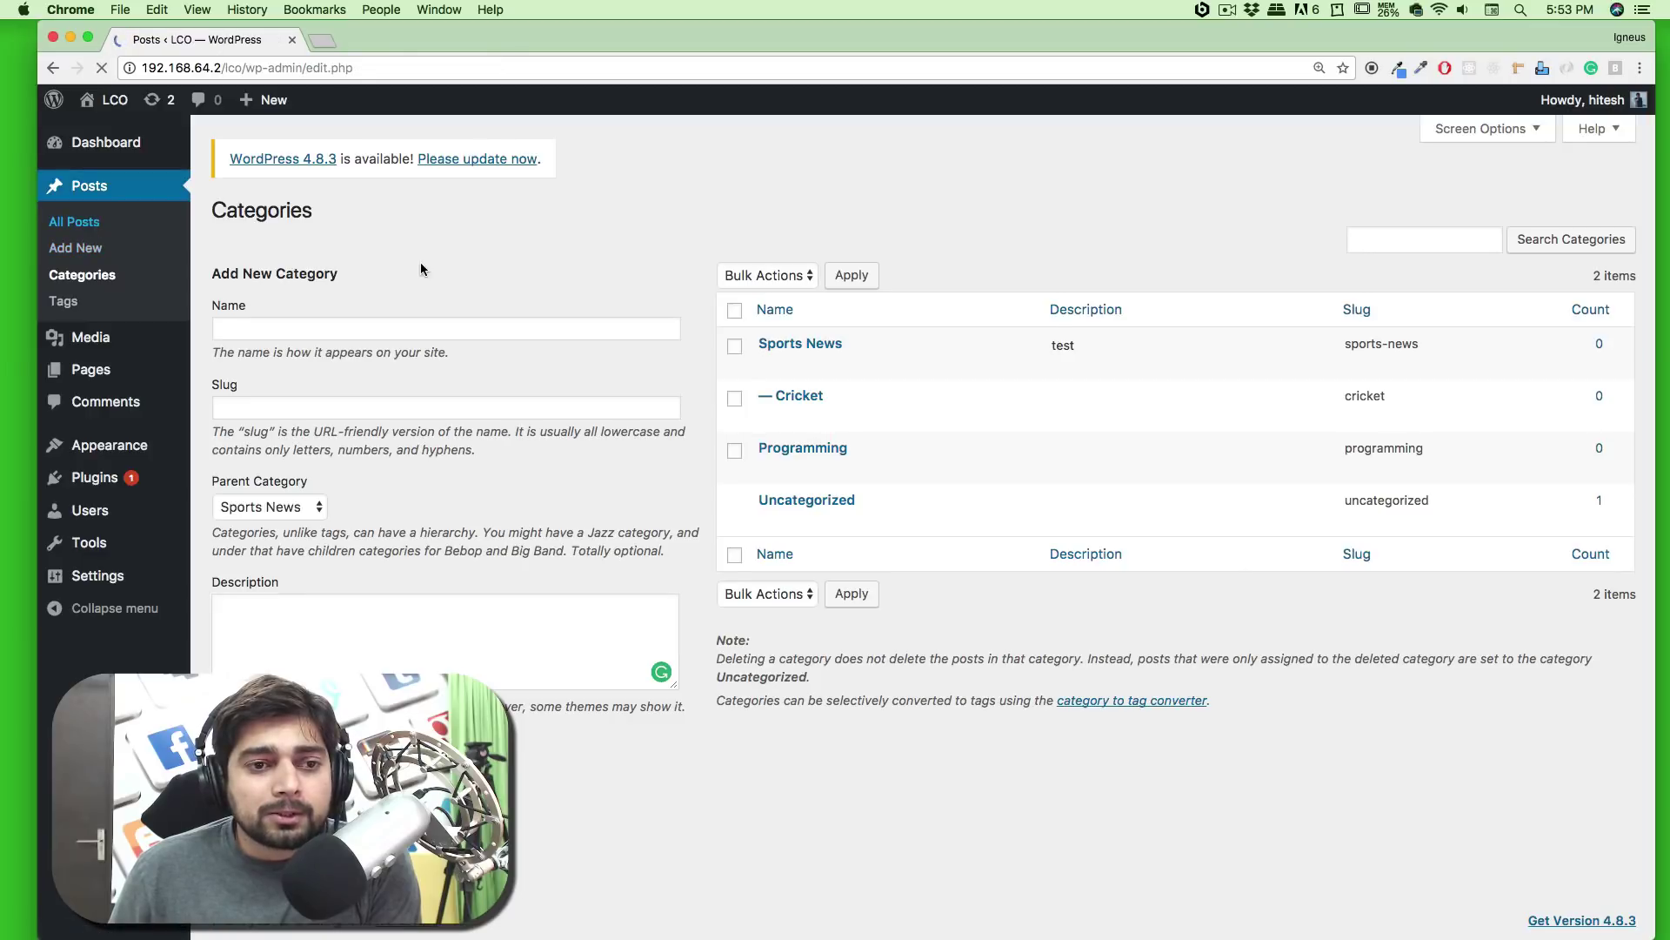
click(314, 342)
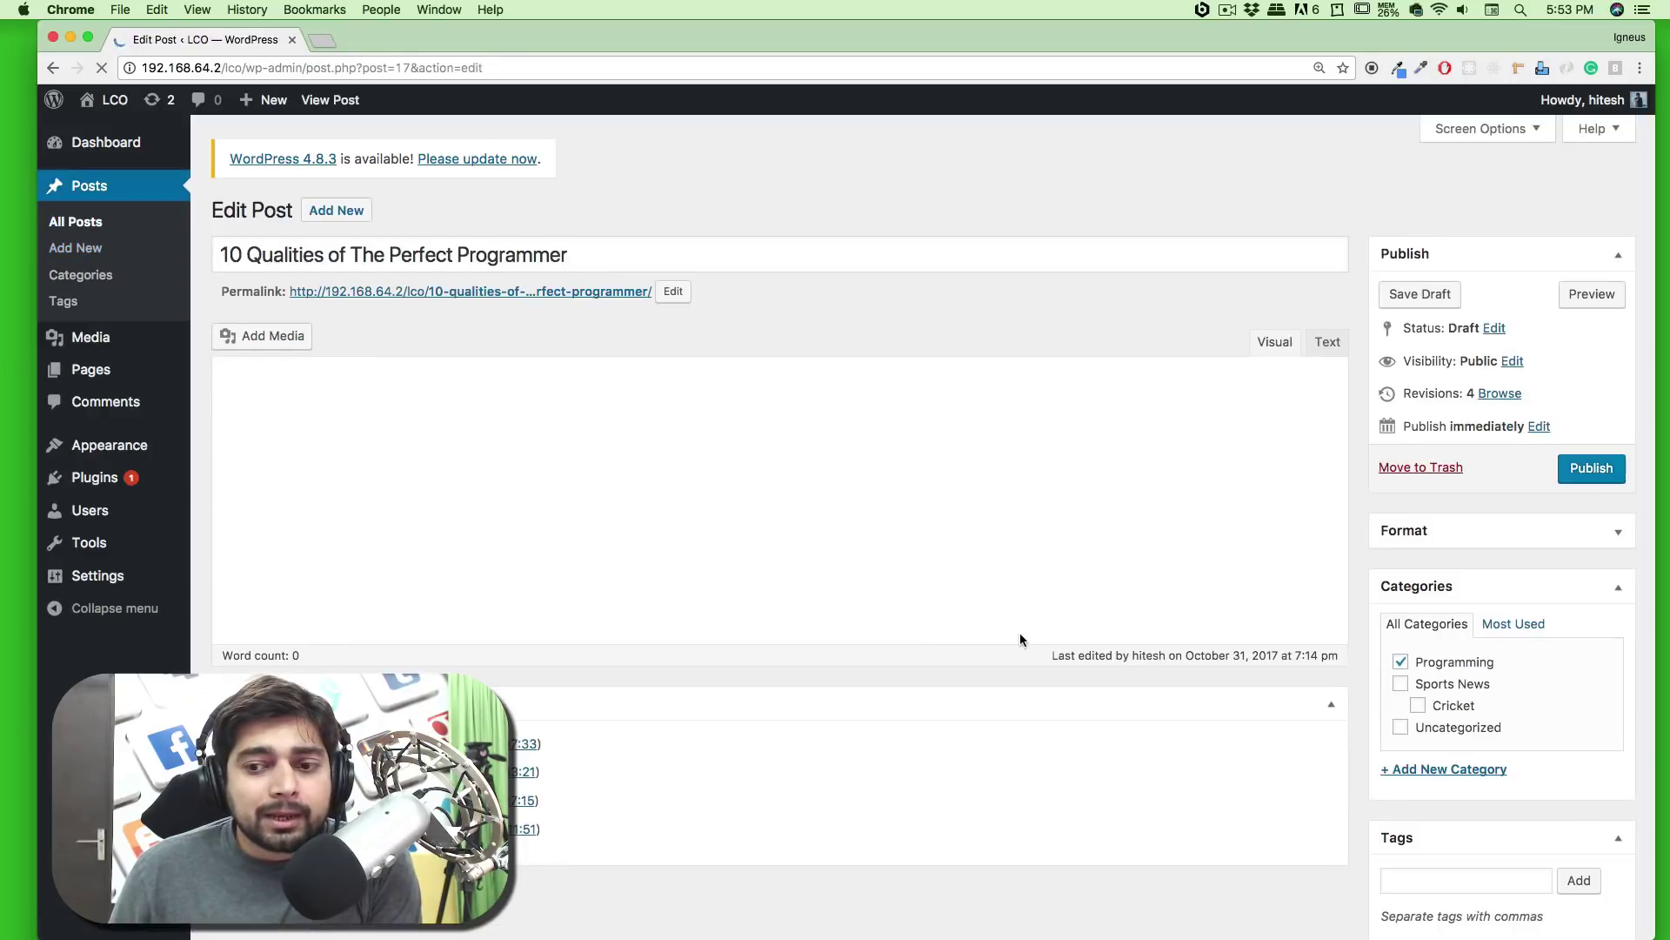
scroll(1248, 585, down, 3)
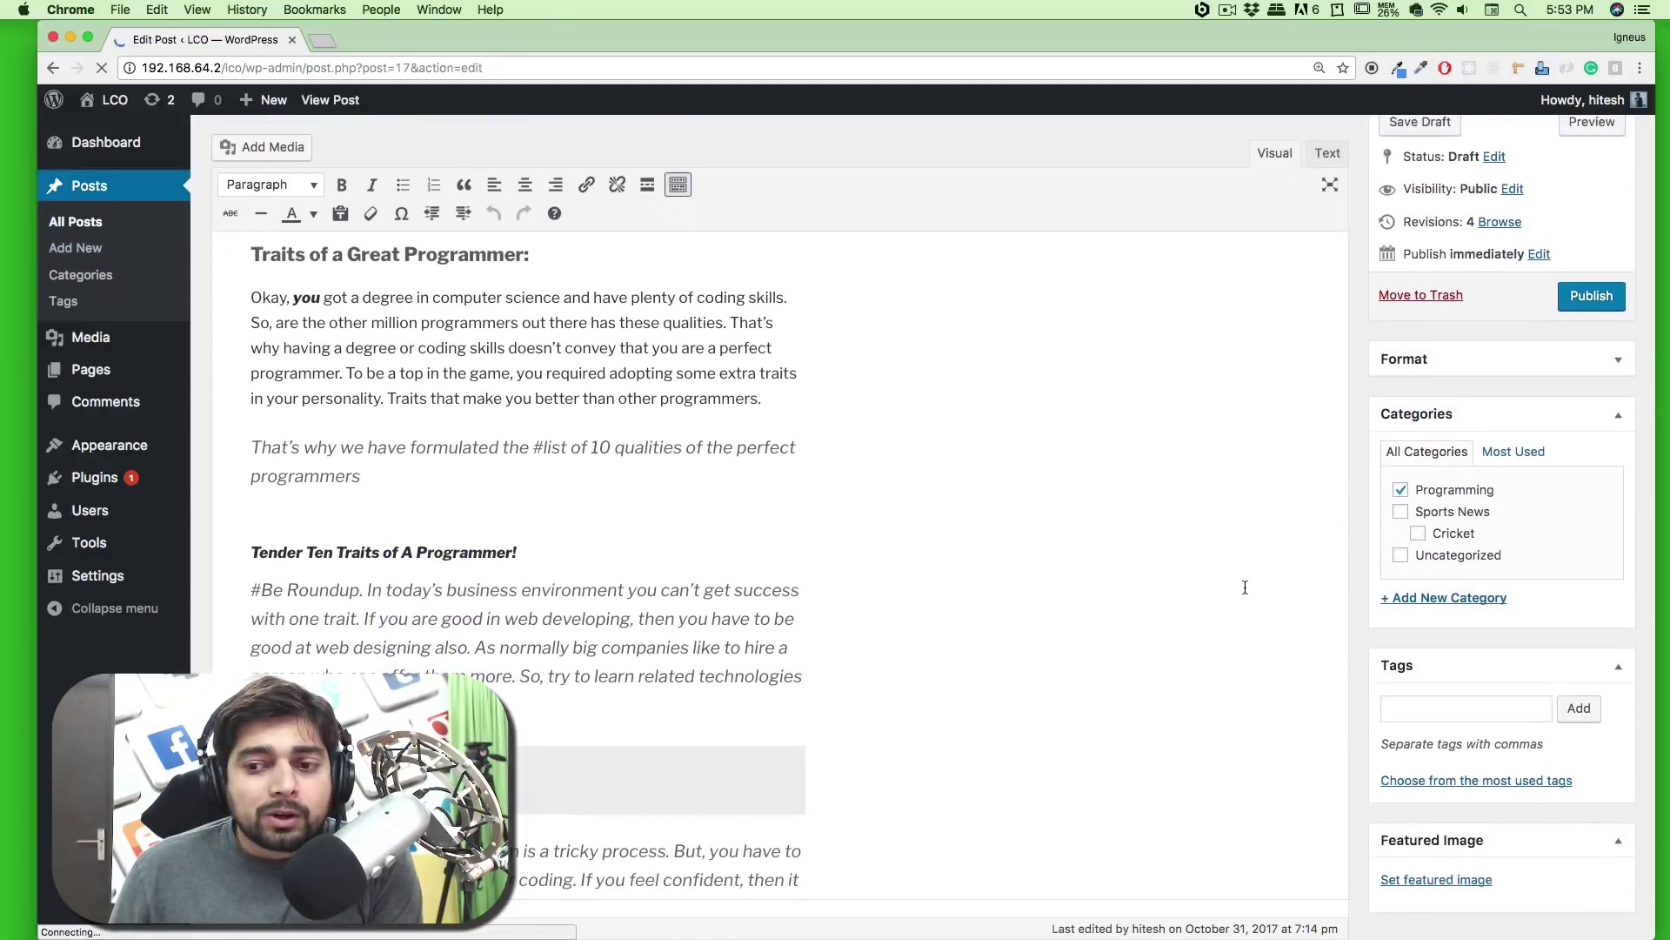
Tick Cricket and Sports News and untick Programming in the post's Categories box
click(1418, 533)
click(1401, 490)
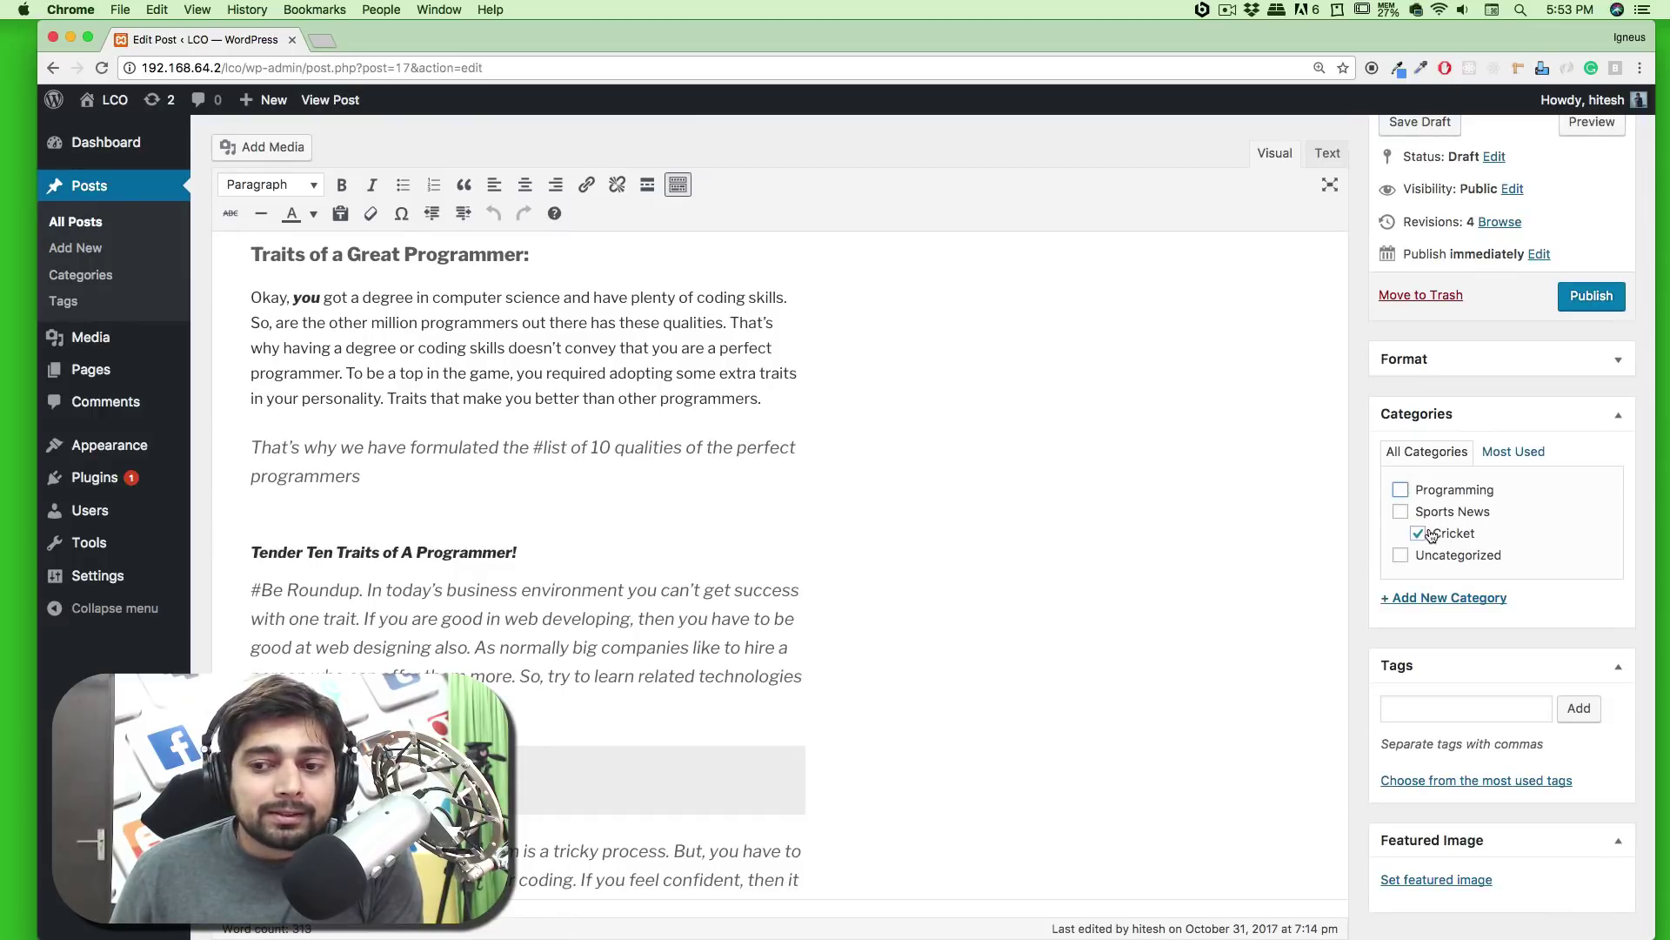
click(1401, 511)
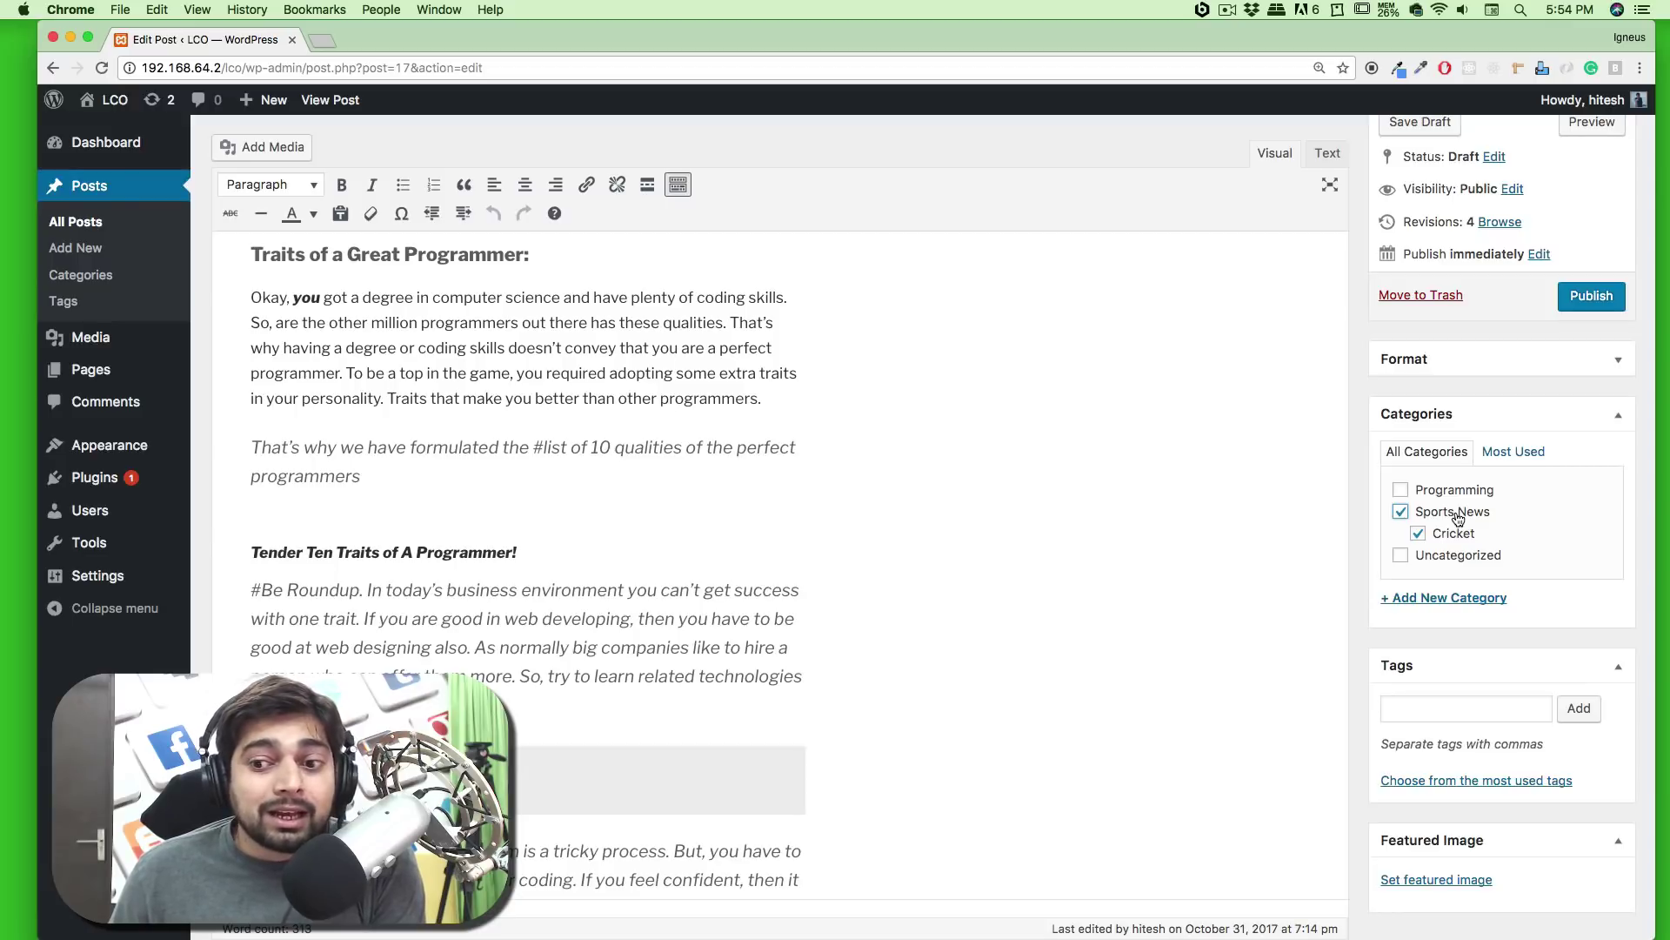
click(1422, 535)
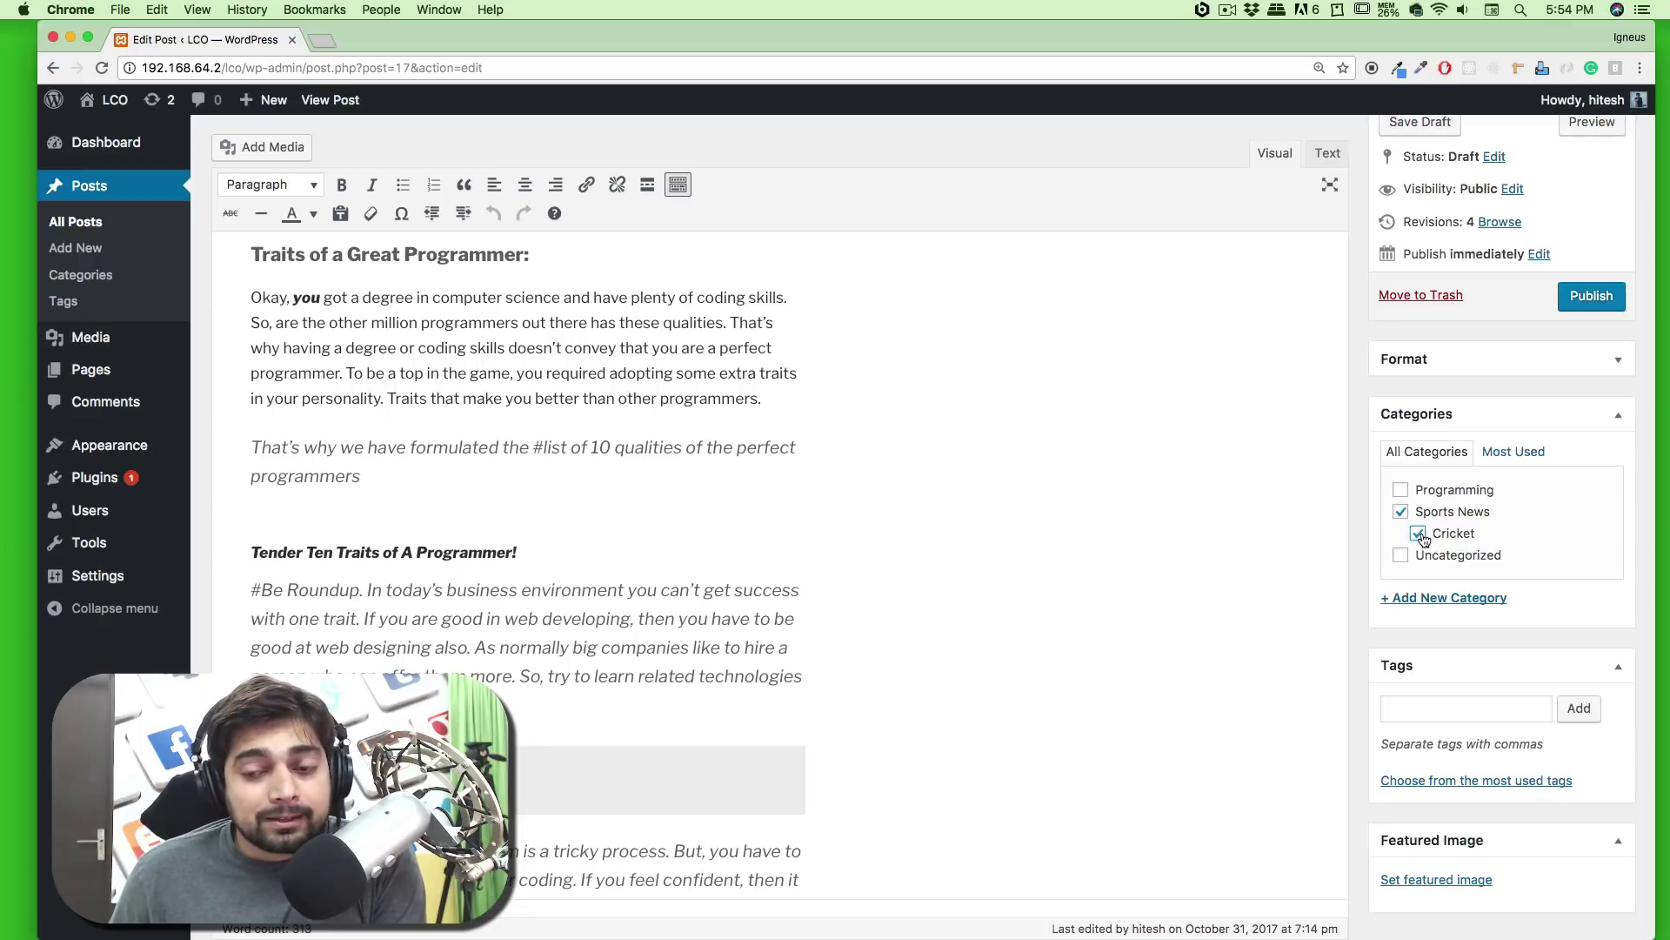
scroll(1283, 484, down, 3)
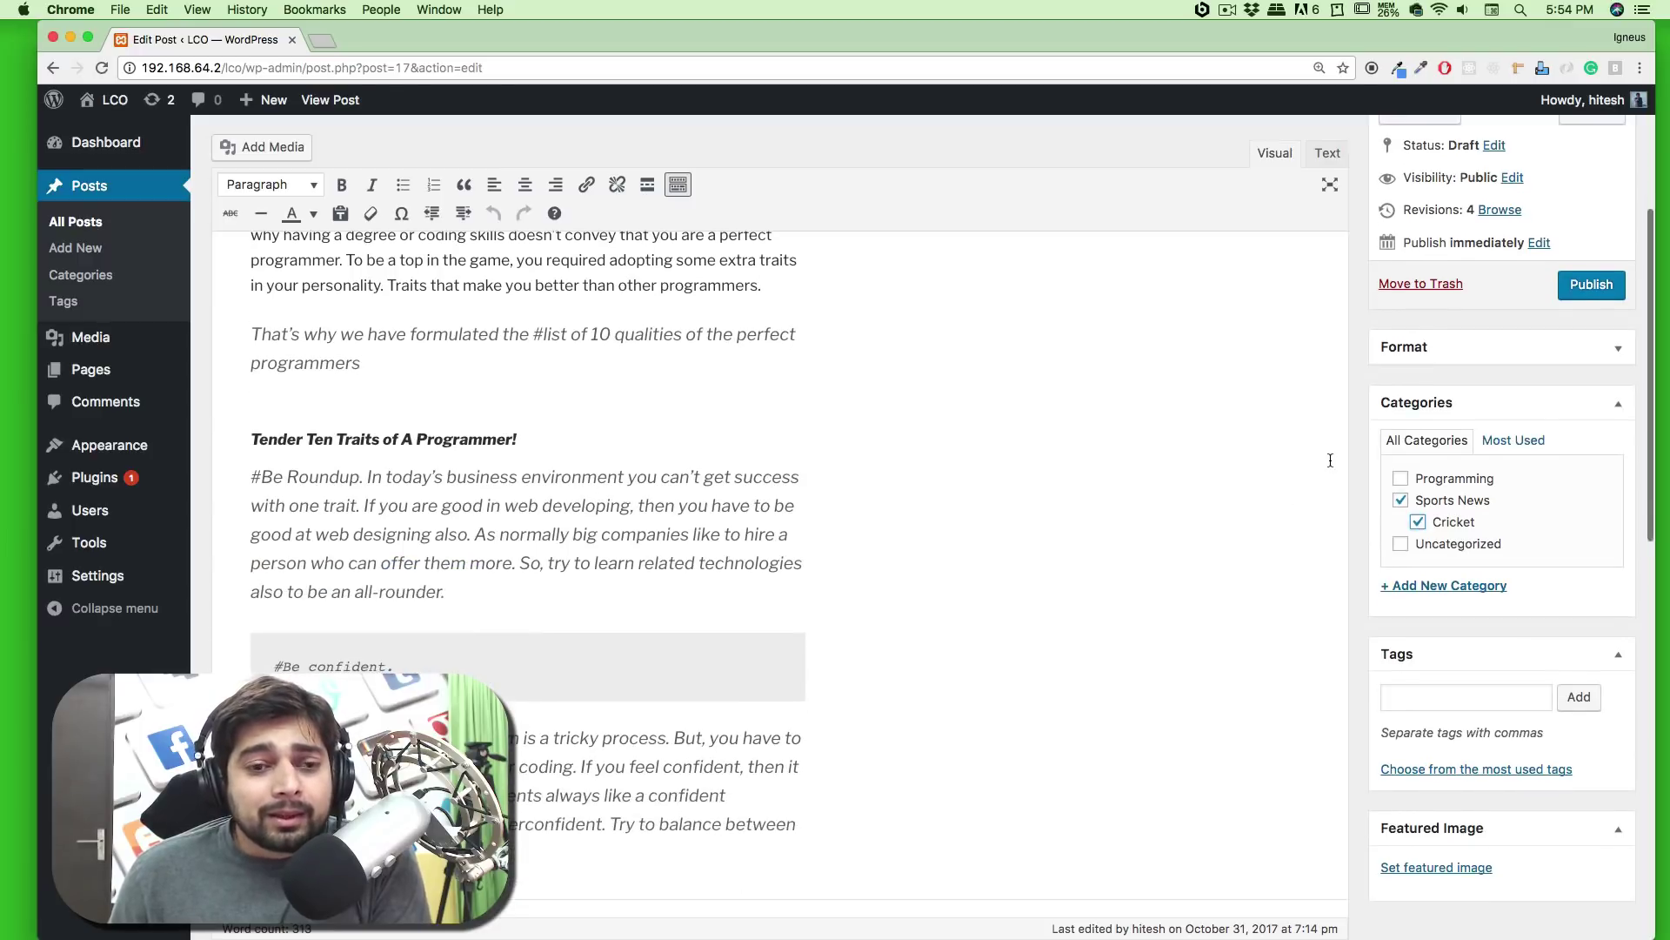
scroll(1330, 460, up, 4)
scroll(1330, 461, down, 3)
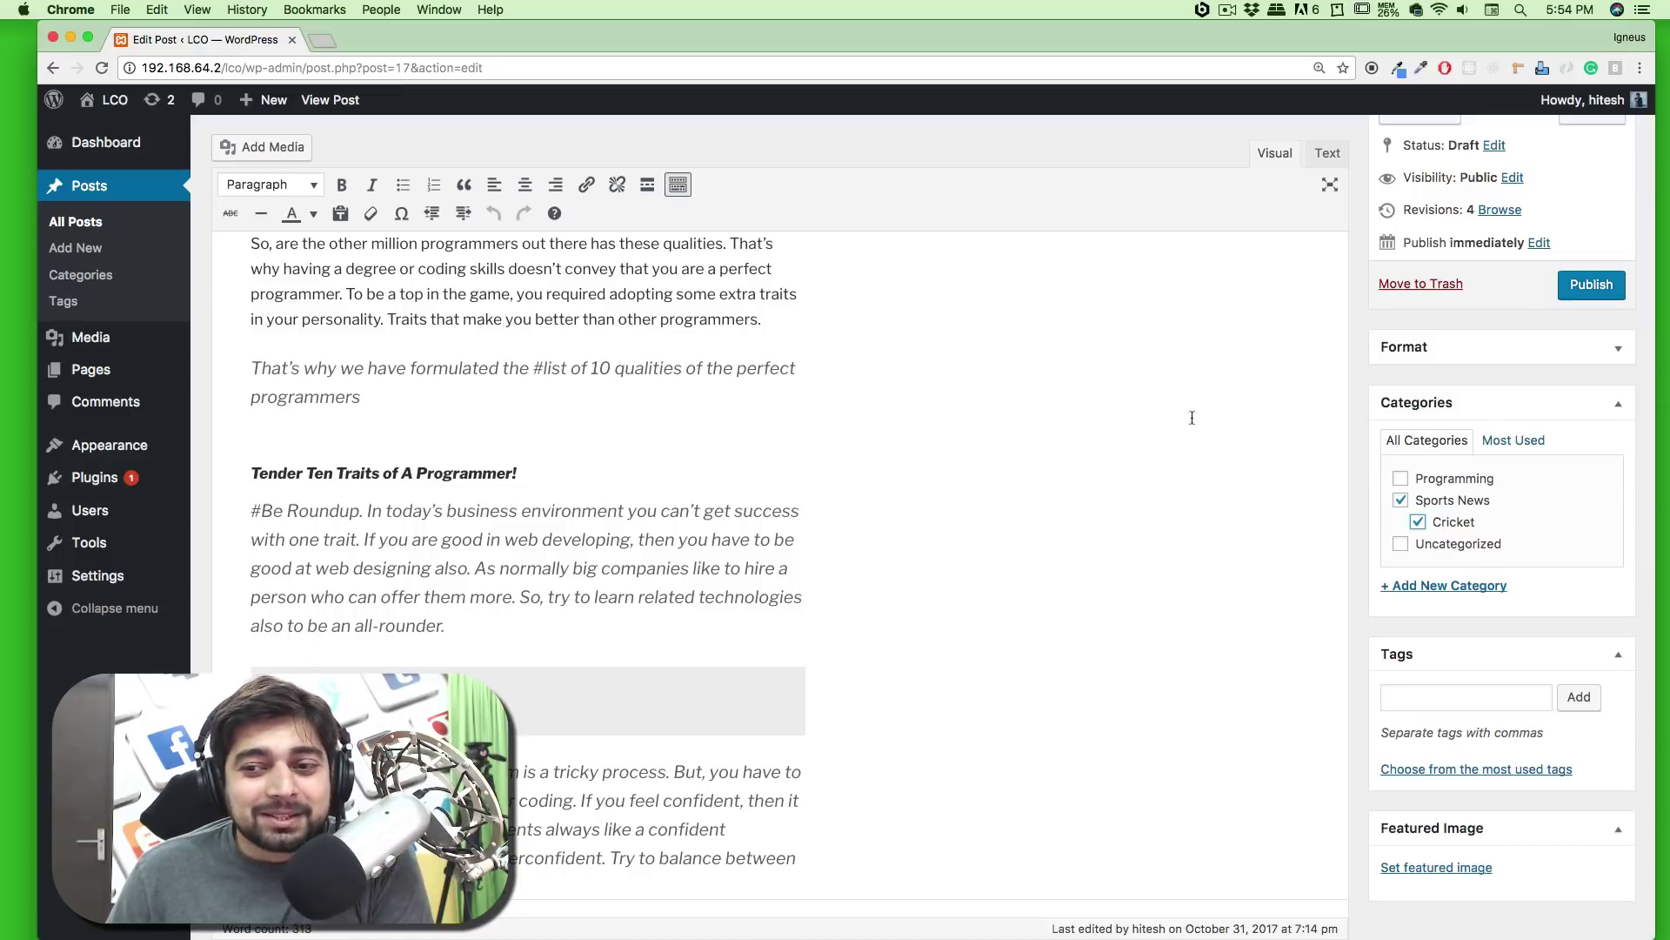
scroll(1320, 403, down, 2)
scroll(1340, 409, up, 4)
scroll(1357, 409, down, 2)
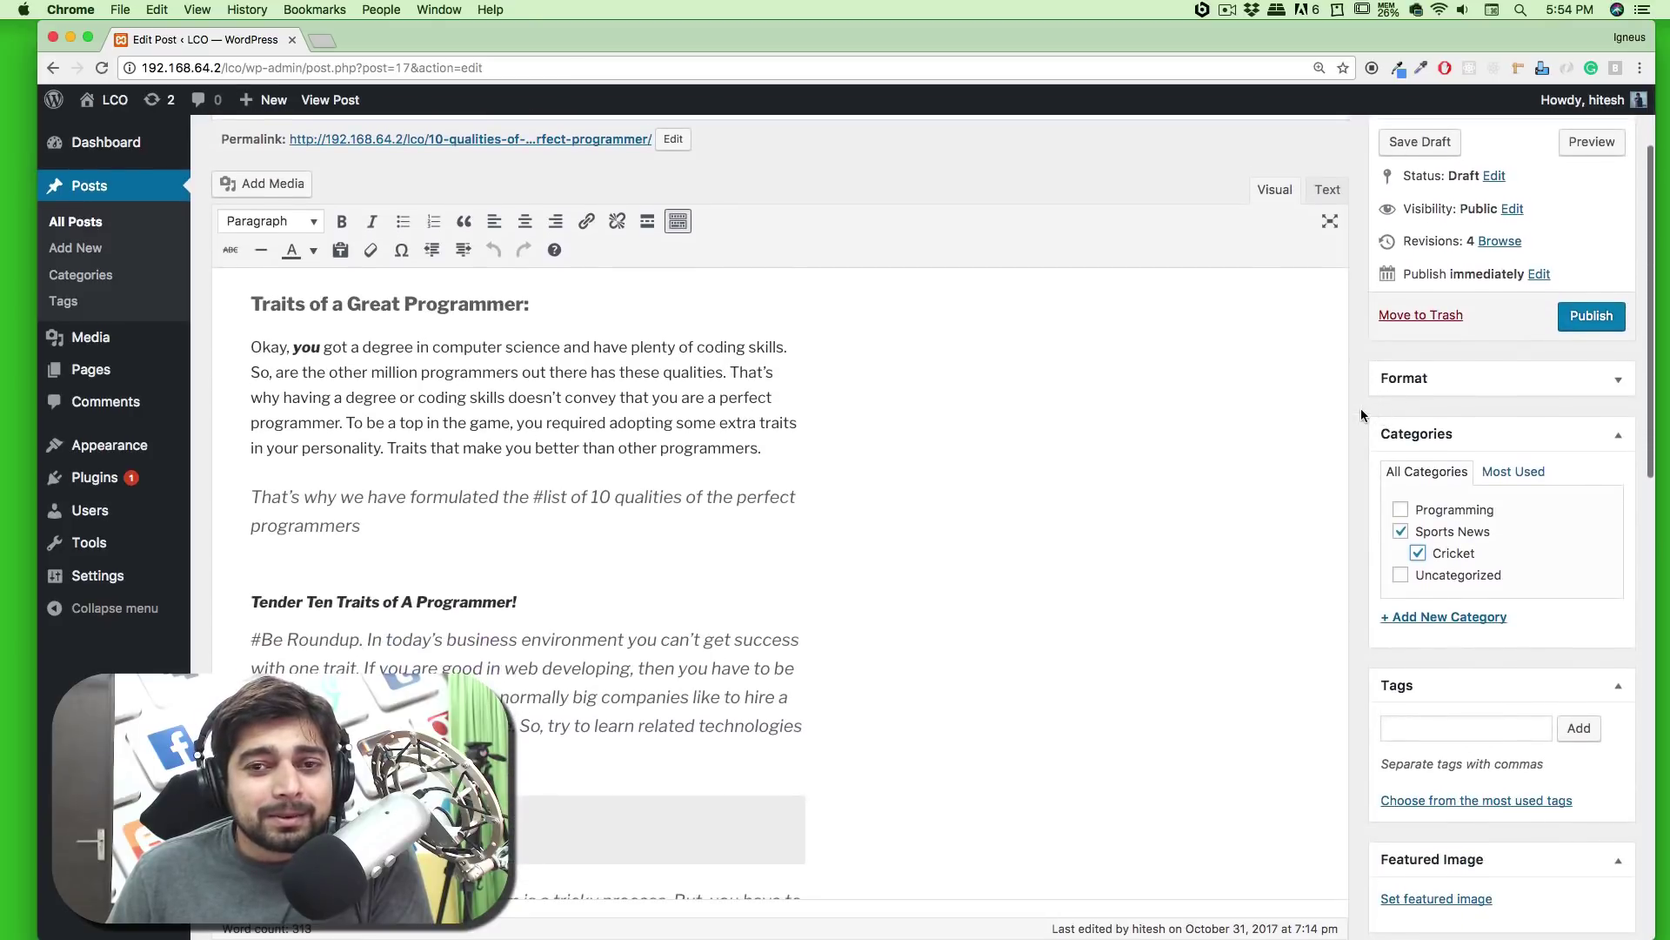
Add the tags cricket and sports to the draft
scroll(1348, 401, down, 2)
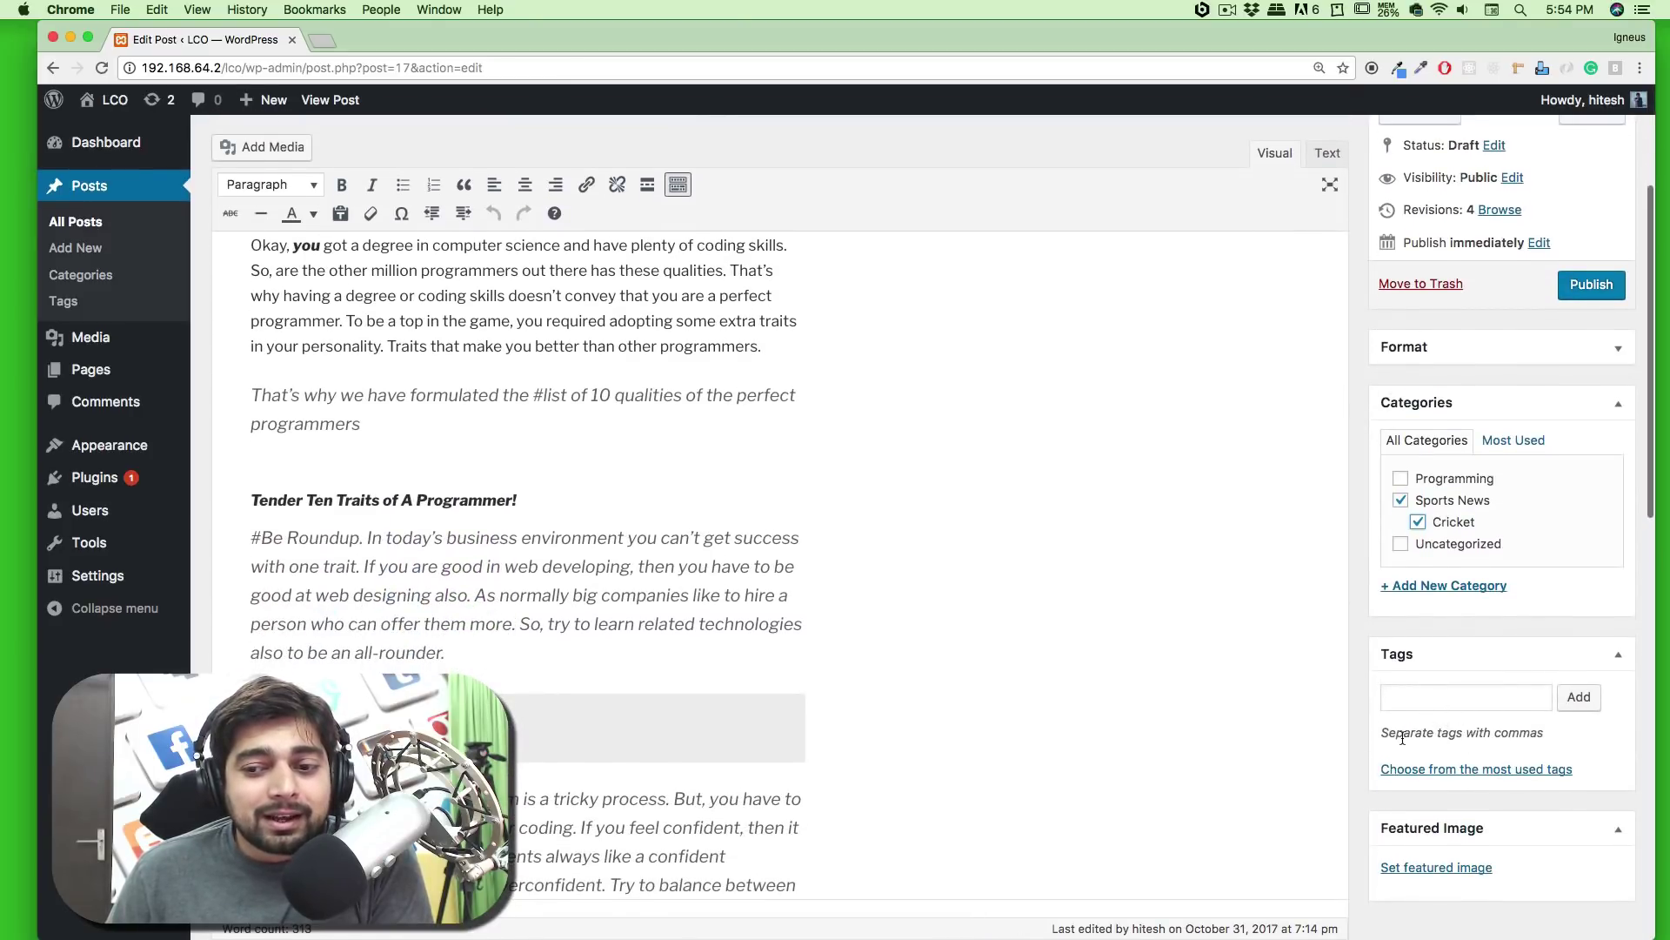
drag(1402, 738, 1511, 735)
click(1454, 697)
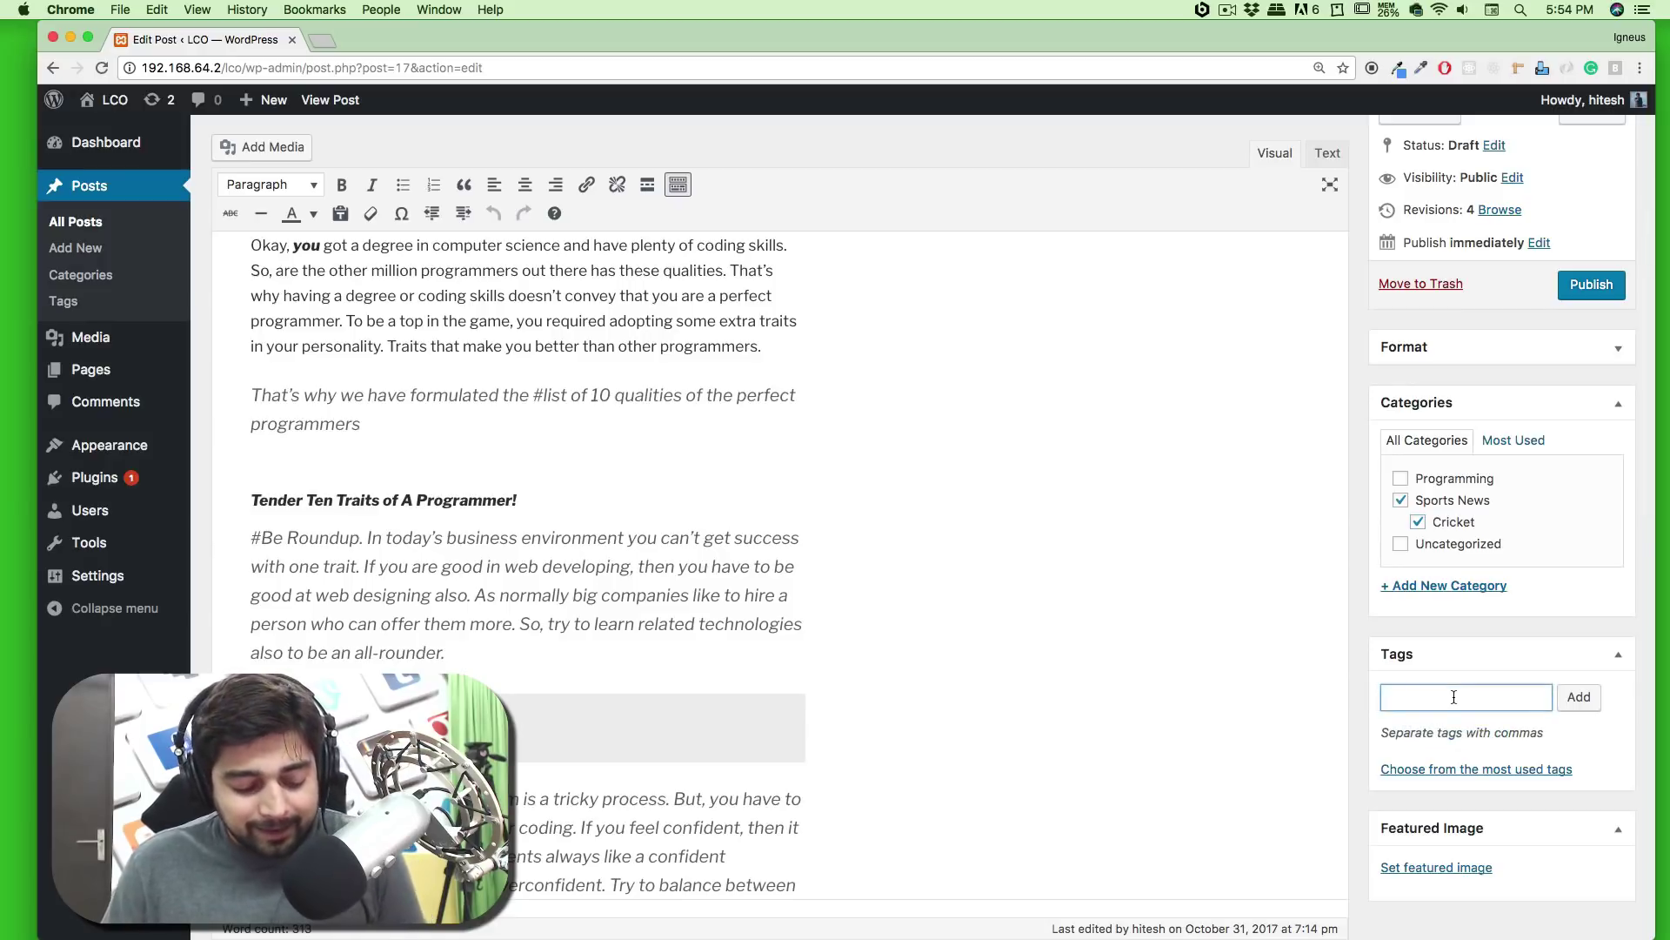
text(cricket, sports)
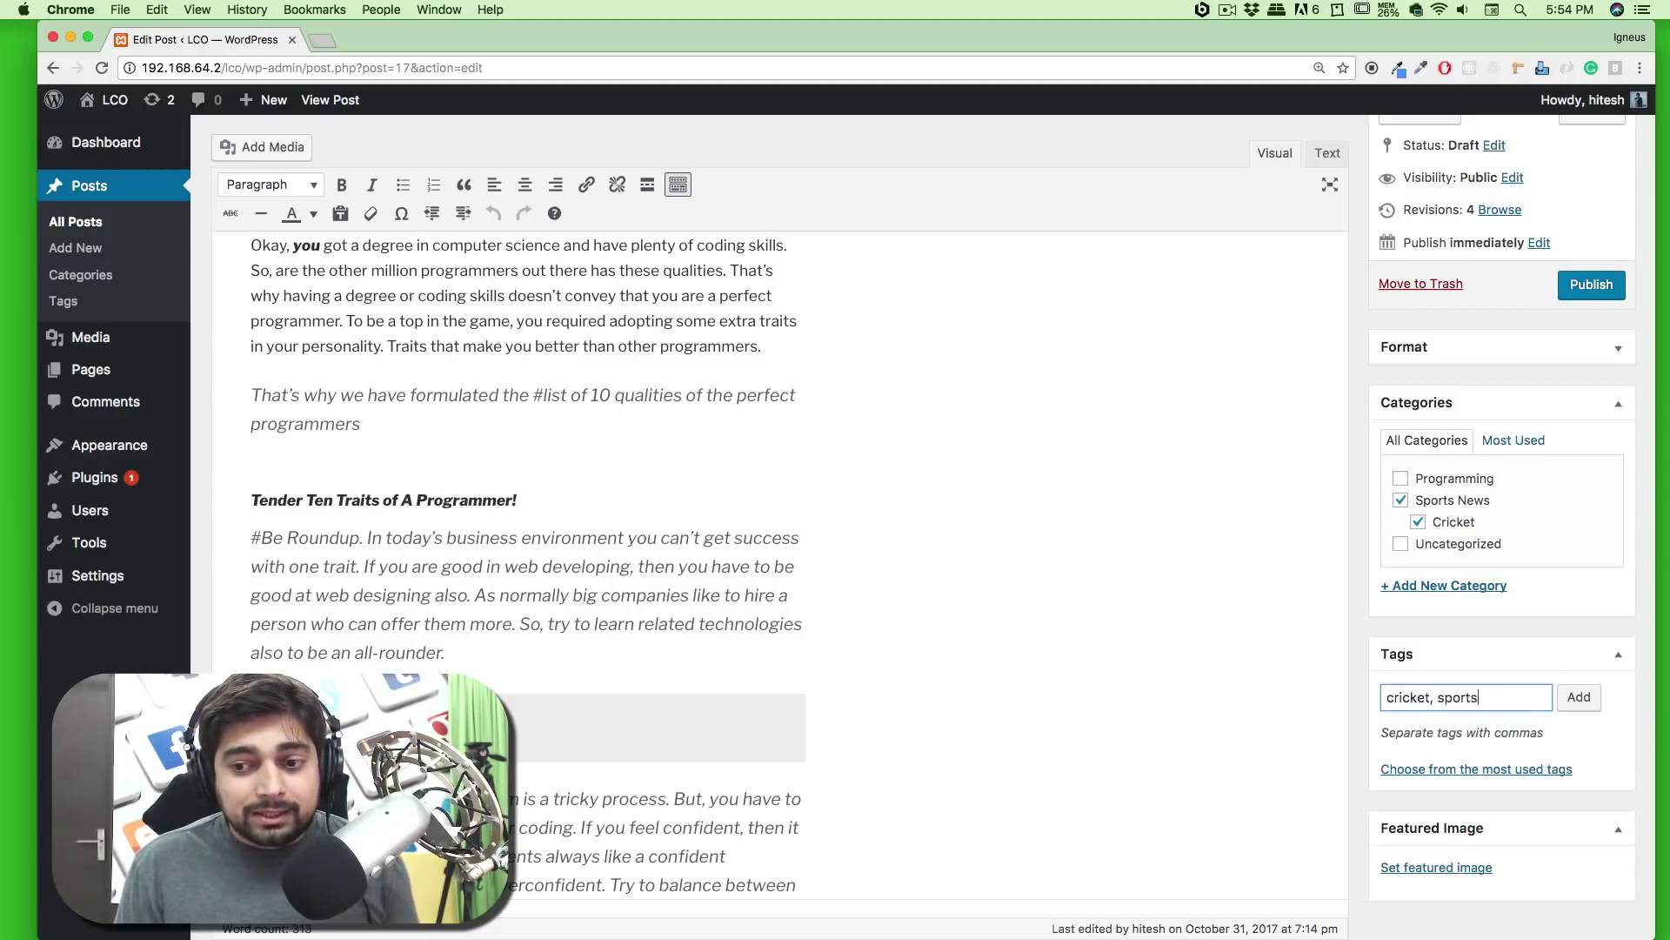
key(Return)
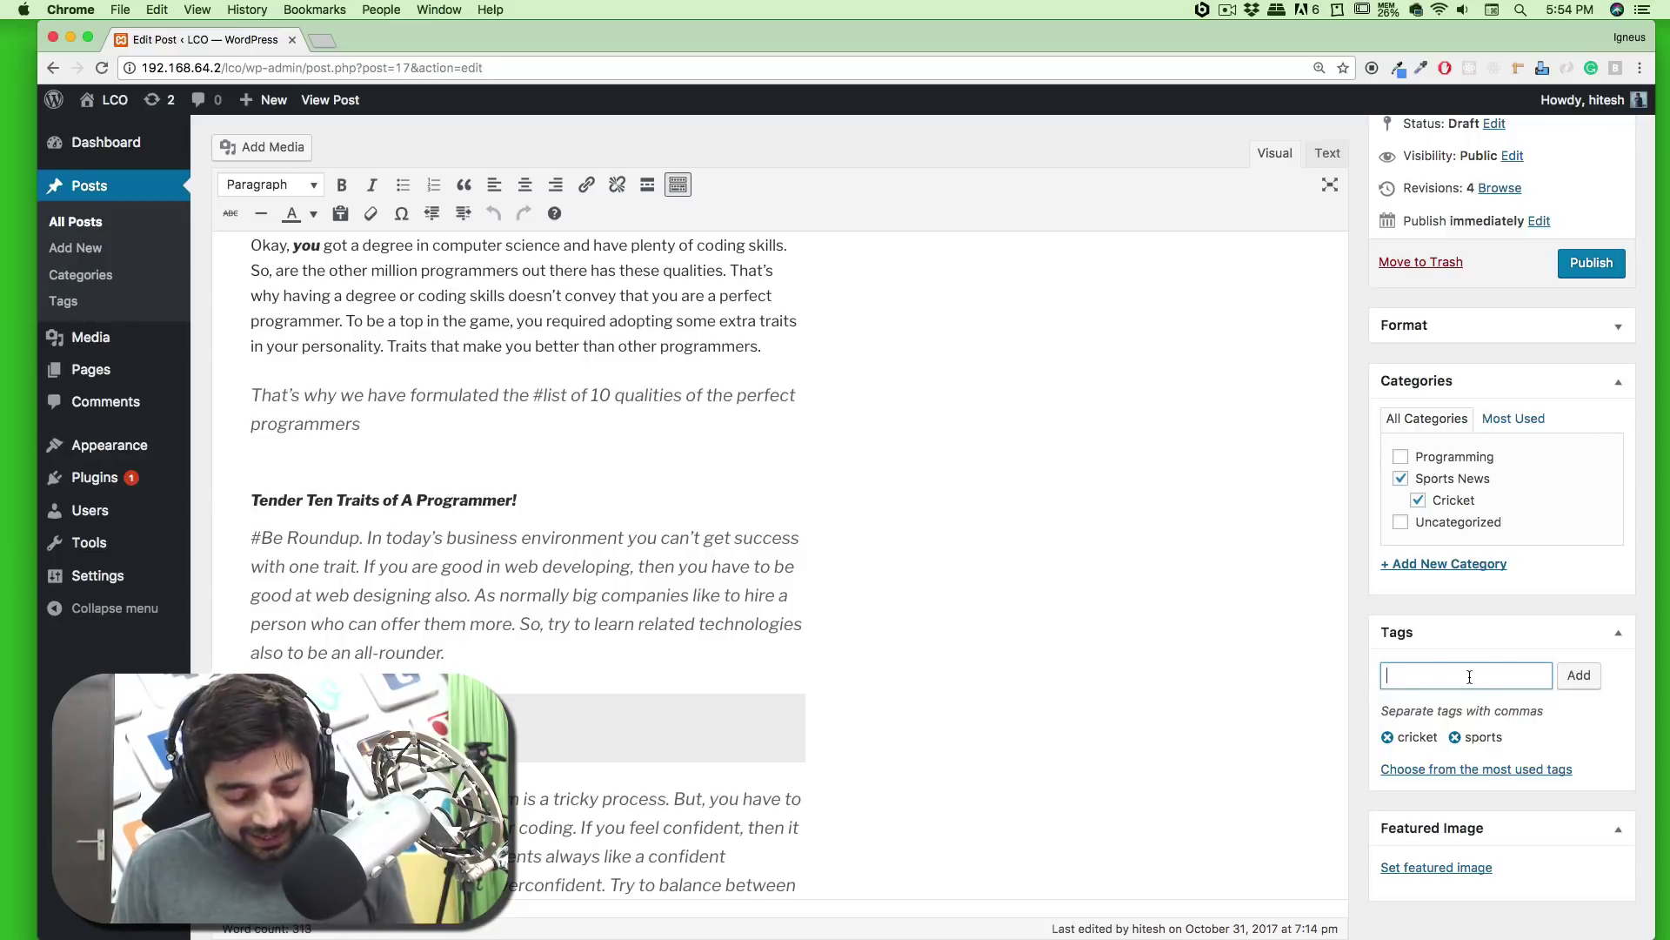
Add a separate capitalised Cricket tag to the post
text(Cricket)
key(Return)
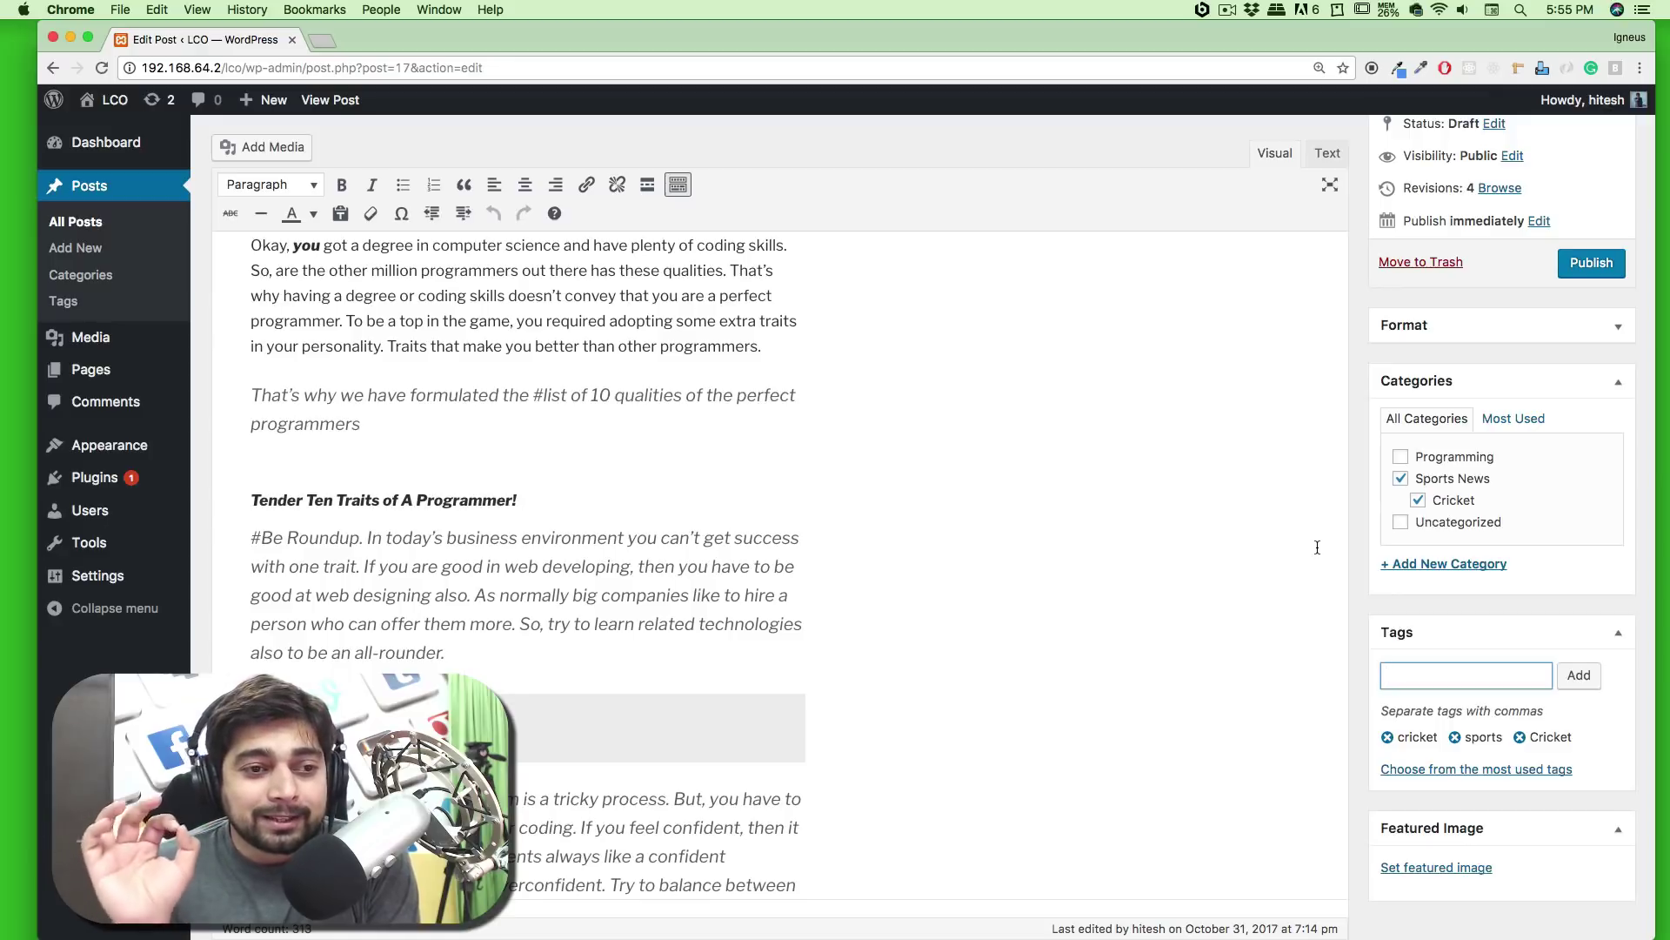
Check the Tags page, which shows no saved tags, then return to All Posts
click(62, 304)
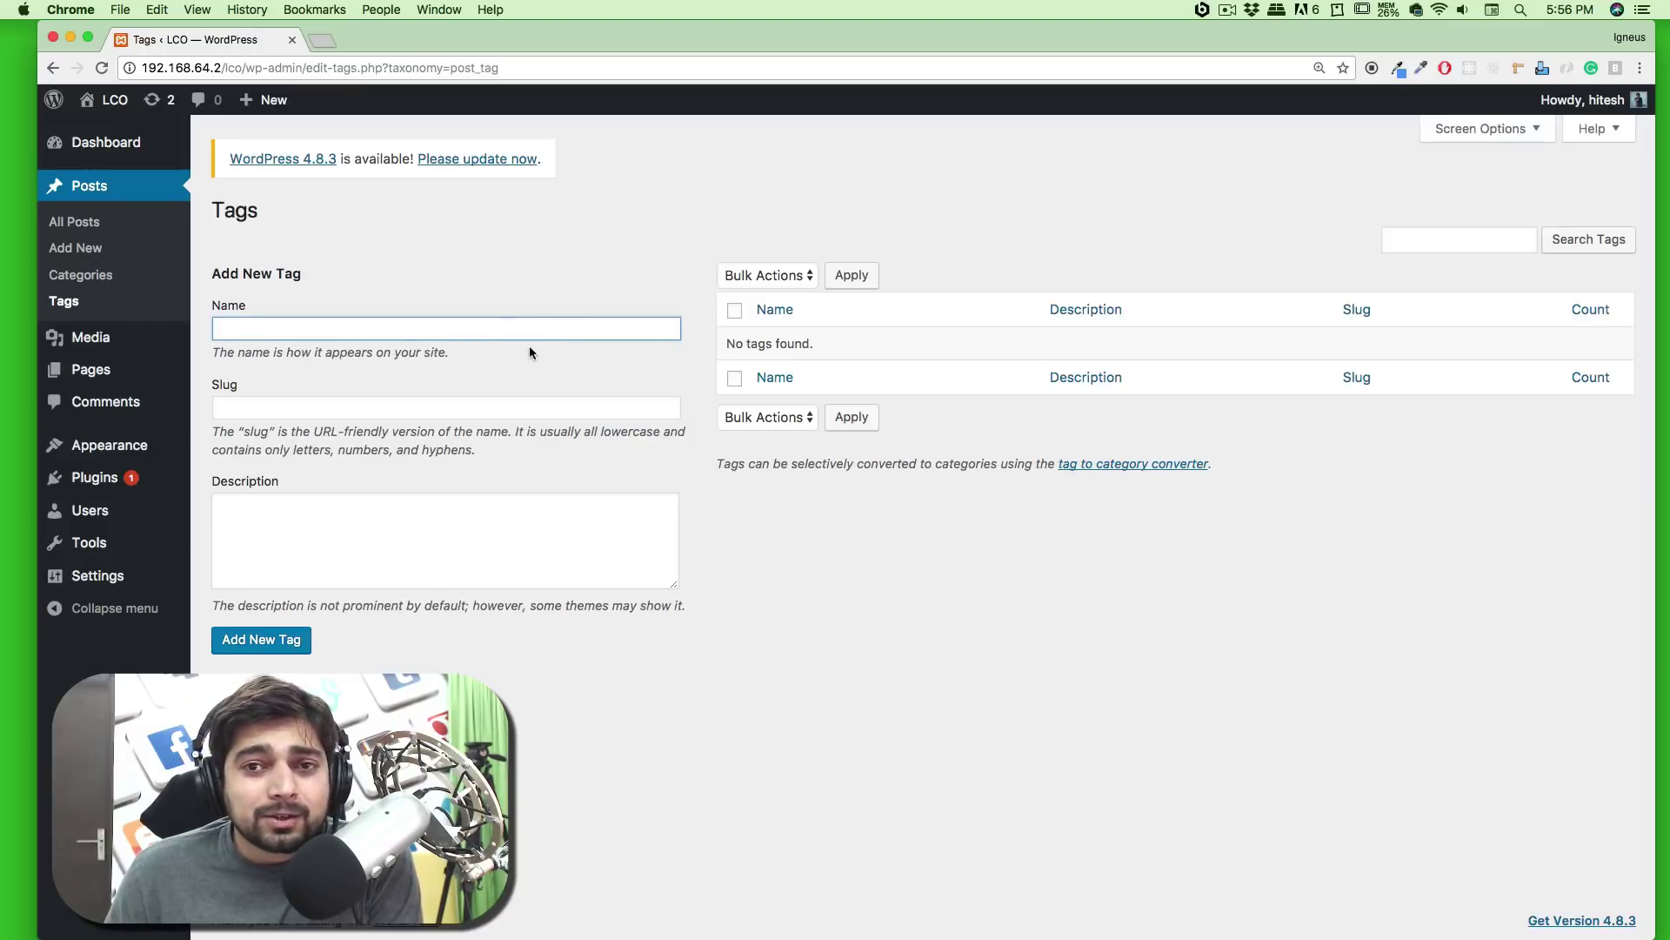
click(103, 226)
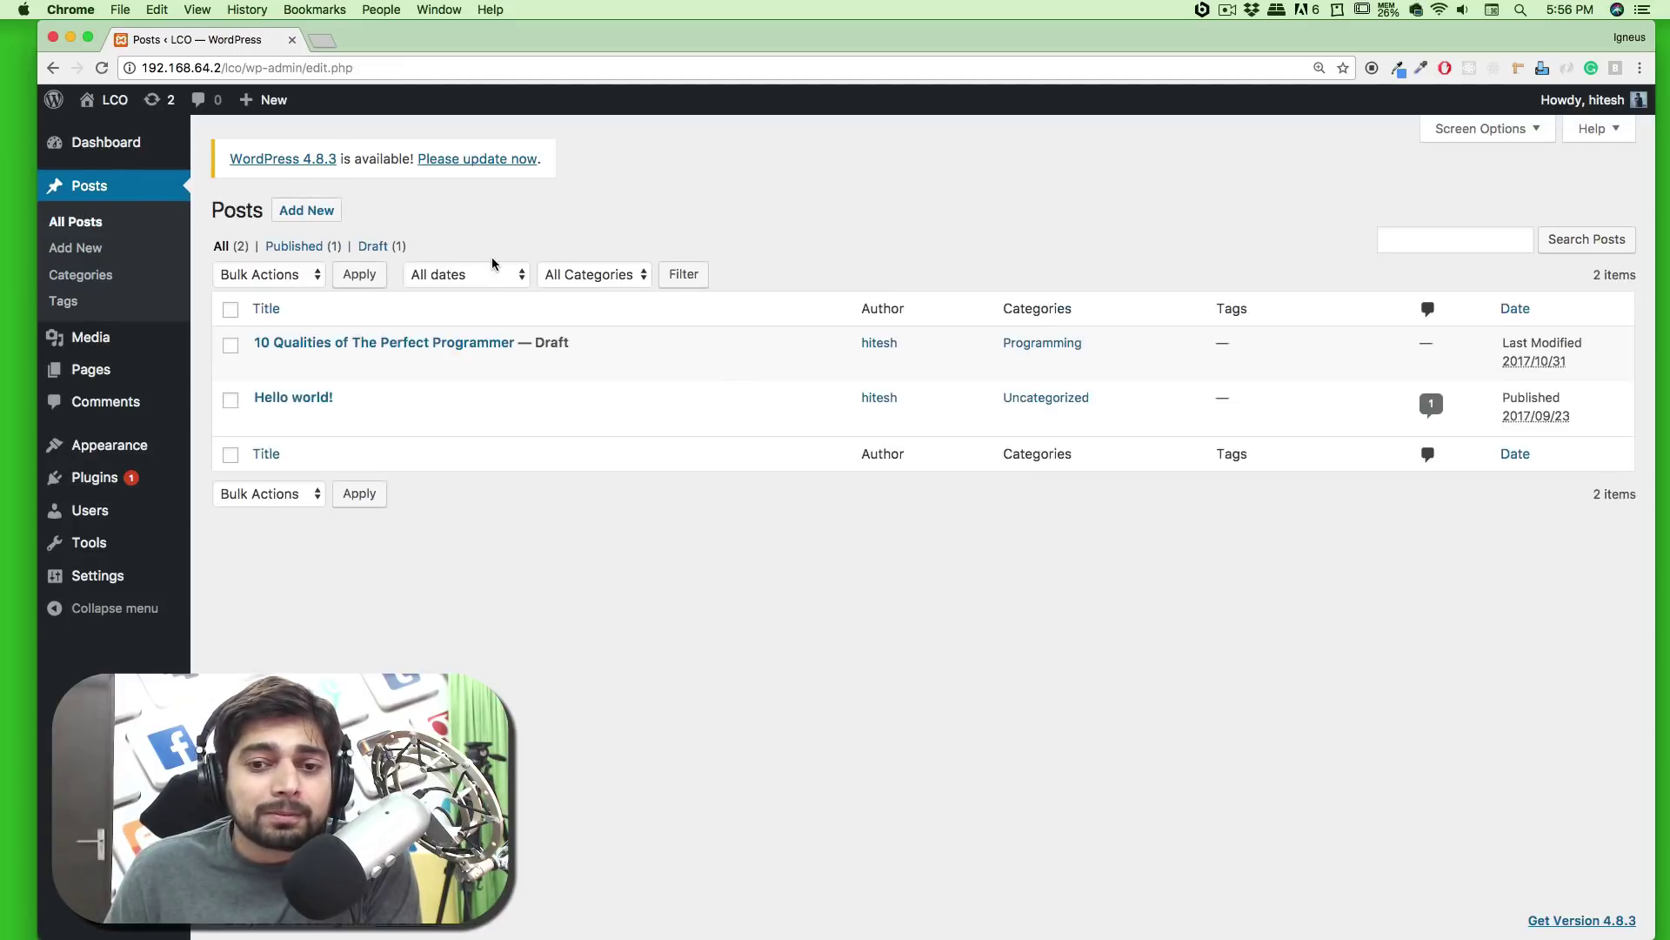
Reopen the 10 Qualities of The Perfect Programmer draft to check its categories and tags
click(444, 343)
scroll(1093, 417, down, 3)
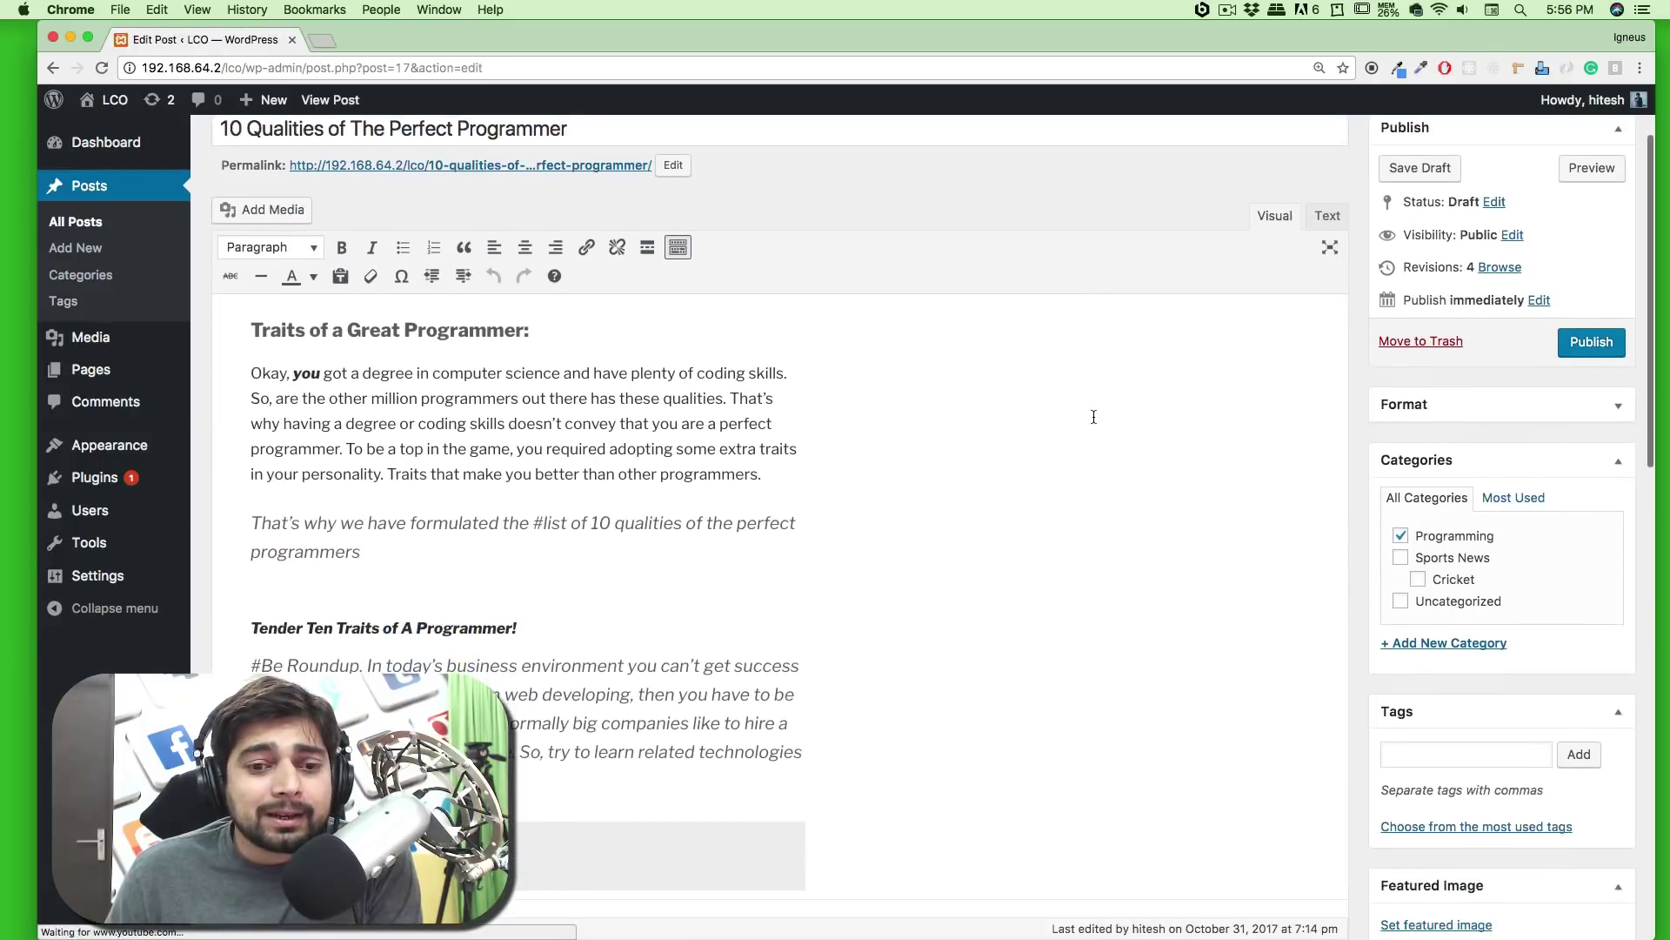